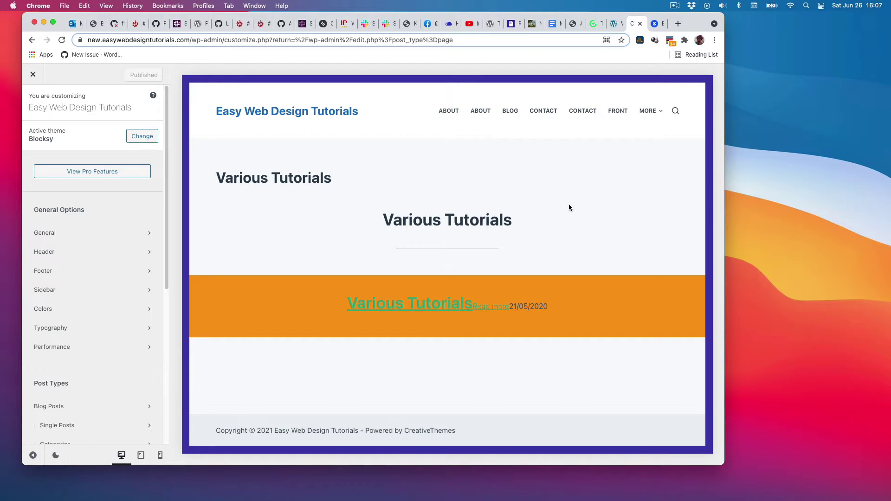
Close the Customizer to return to the Pages list showing the Blocksy Companion notice.
{"action": "left_click", "coordinate": [34, 75]}
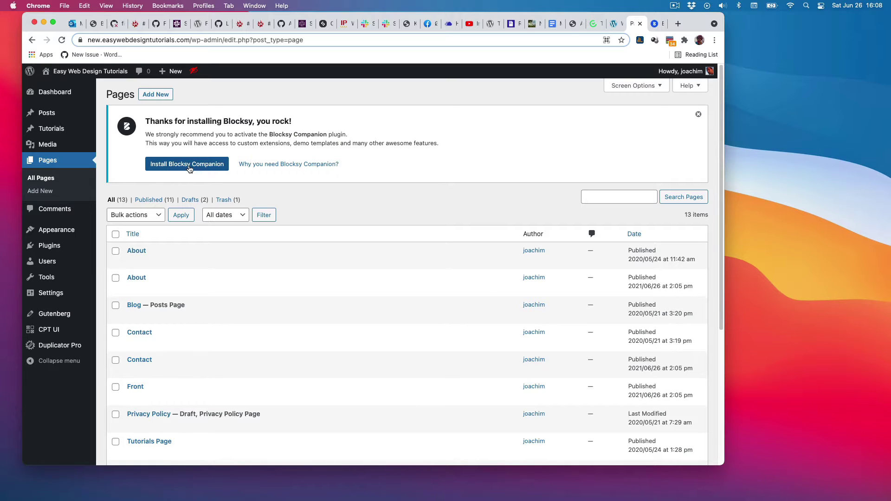
Open 'Why you need Blocksy Companion?' and read its features and install steps, then return to the top.
{"action": "left_click", "coordinate": [300, 165]}
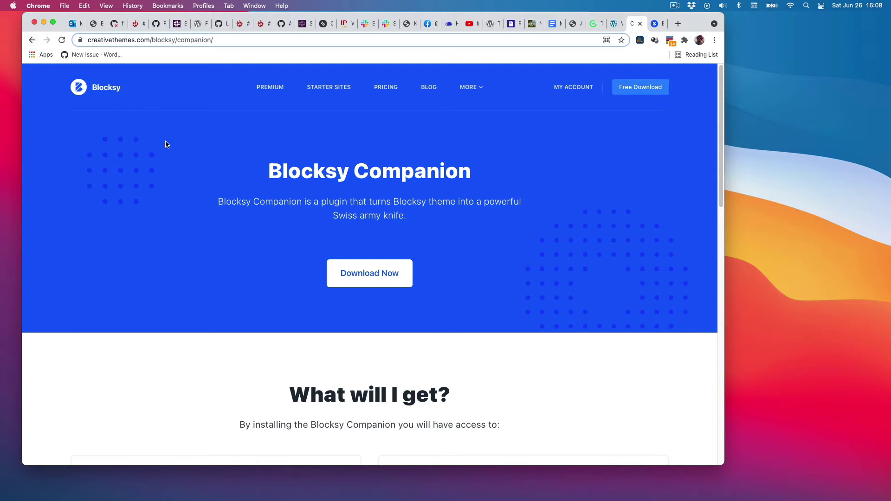
{"action": "scroll", "coordinate": [584, 288], "scroll_direction": "down", "scroll_amount": 1}
{"action": "scroll", "coordinate": [584, 289], "scroll_direction": "down", "scroll_amount": 5}
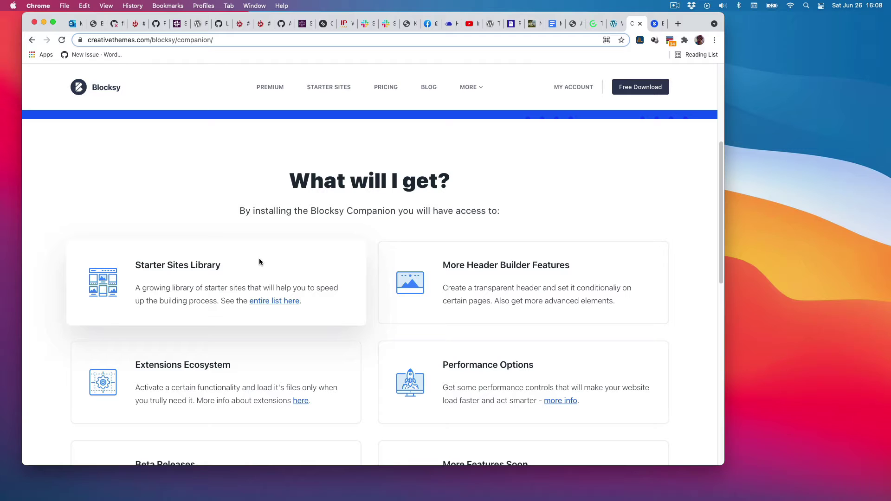
{"action": "scroll", "coordinate": [370, 253], "scroll_direction": "down", "scroll_amount": 2}
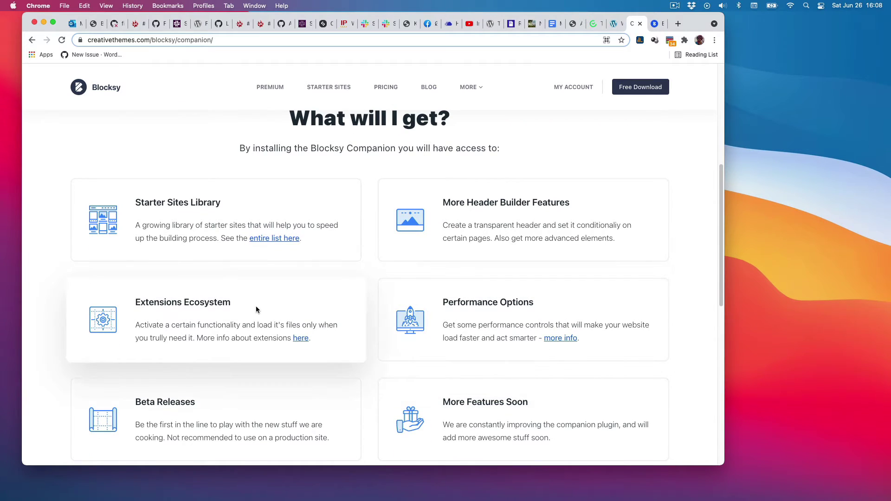
{"action": "scroll", "coordinate": [372, 305], "scroll_direction": "down", "scroll_amount": 1}
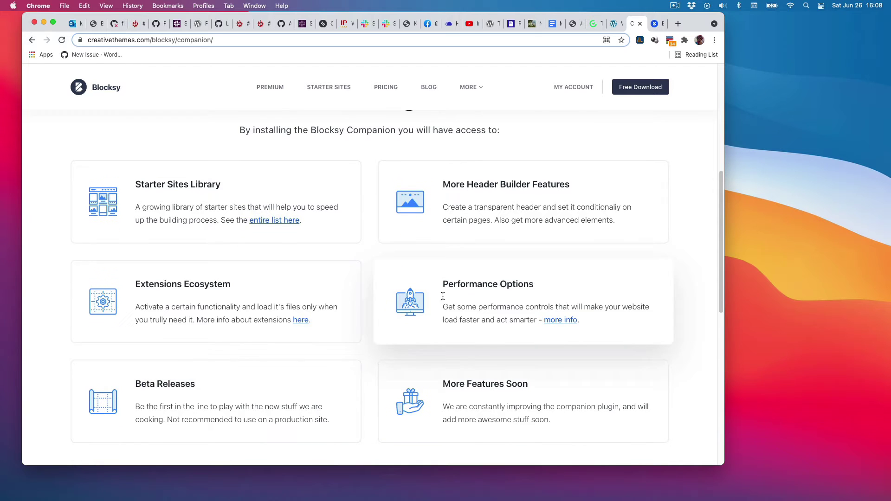
{"action": "scroll", "coordinate": [369, 356], "scroll_direction": "down", "scroll_amount": 3}
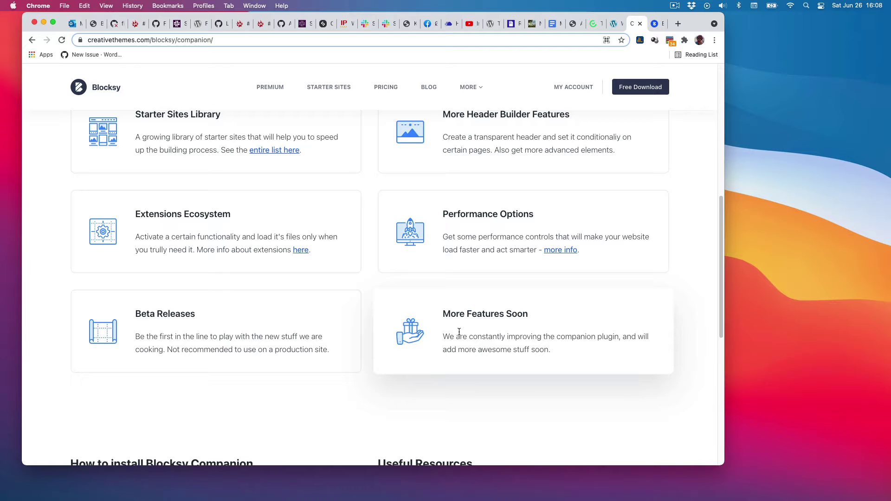
{"action": "scroll", "coordinate": [371, 343], "scroll_direction": "down", "scroll_amount": 7}
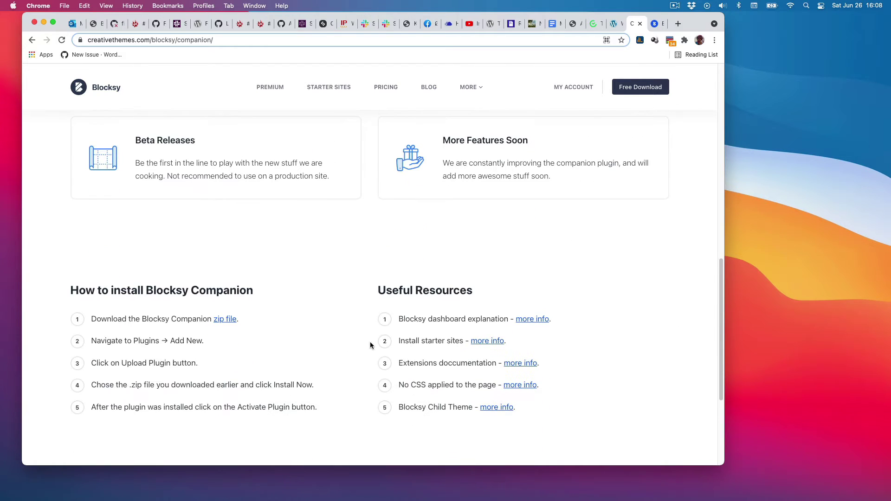
{"action": "scroll", "coordinate": [370, 342], "scroll_direction": "down", "scroll_amount": 8}
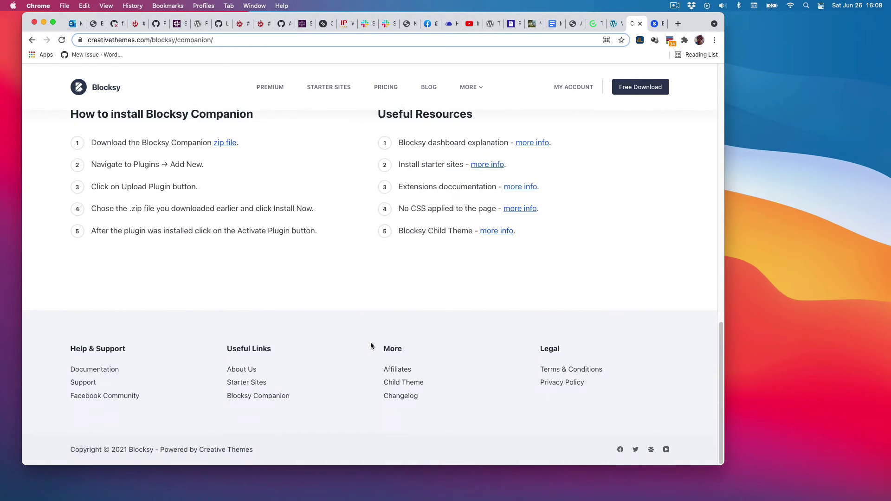
{"action": "key", "text": "super+Up"}
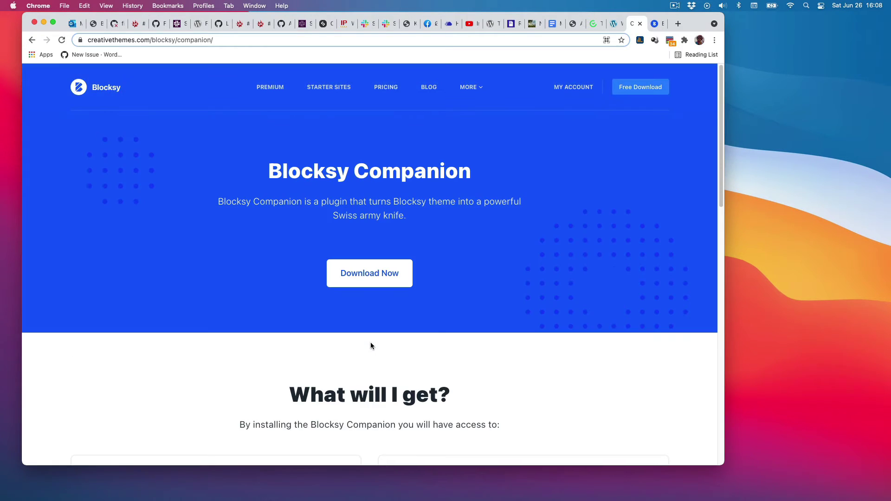
Back on Pages, install and activate Blocksy Companion and get past the opt-in screen.
{"action": "left_click", "coordinate": [32, 41]}
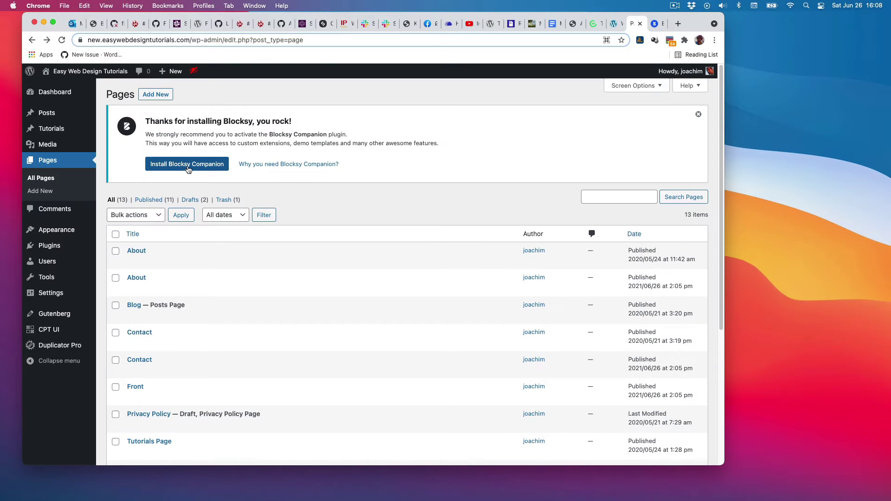
{"action": "left_click", "coordinate": [187, 165]}
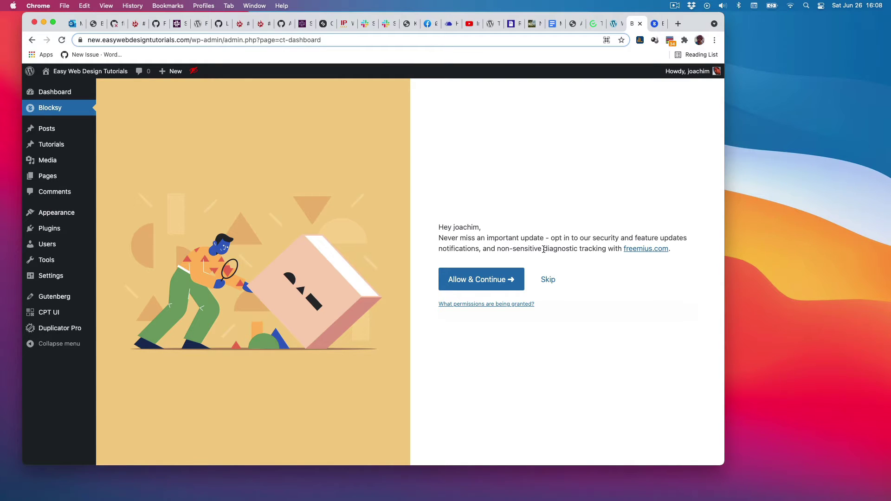
{"action": "left_click_drag", "start_coordinate": [544, 249], "coordinate": [608, 249]}
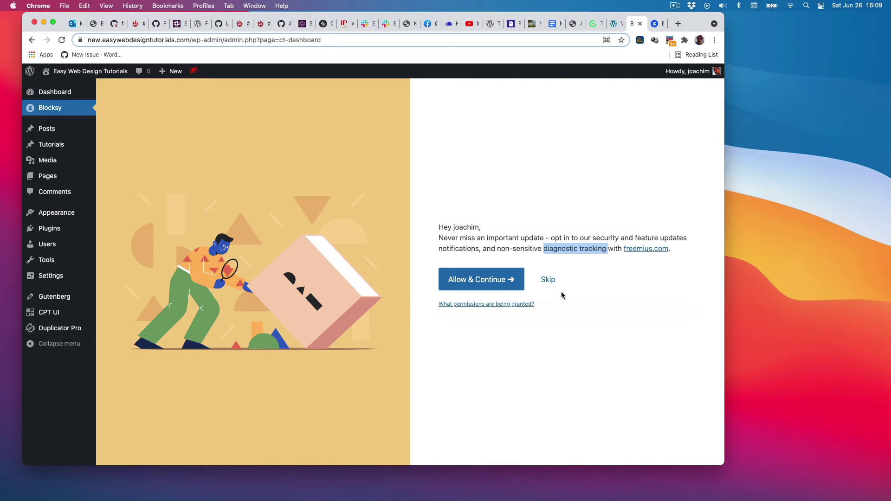
{"action": "left_click", "coordinate": [476, 281]}
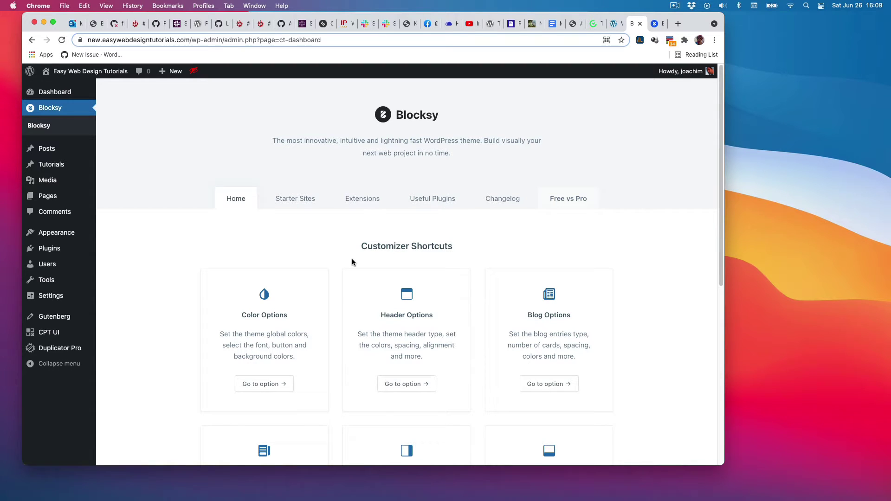
Look over the Customizer Shortcuts on the Blocksy dashboard Home tab.
{"action": "scroll", "coordinate": [343, 262], "scroll_direction": "down", "scroll_amount": 2}
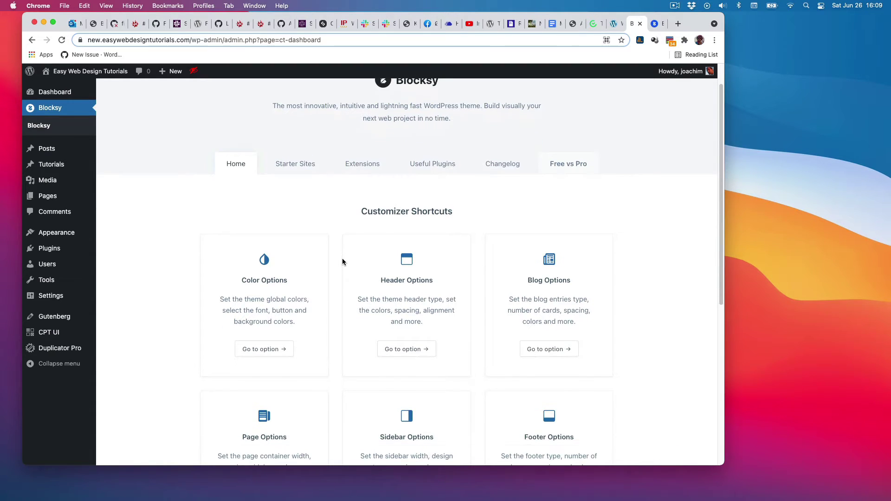
{"action": "scroll", "coordinate": [343, 262], "scroll_direction": "down", "scroll_amount": 5}
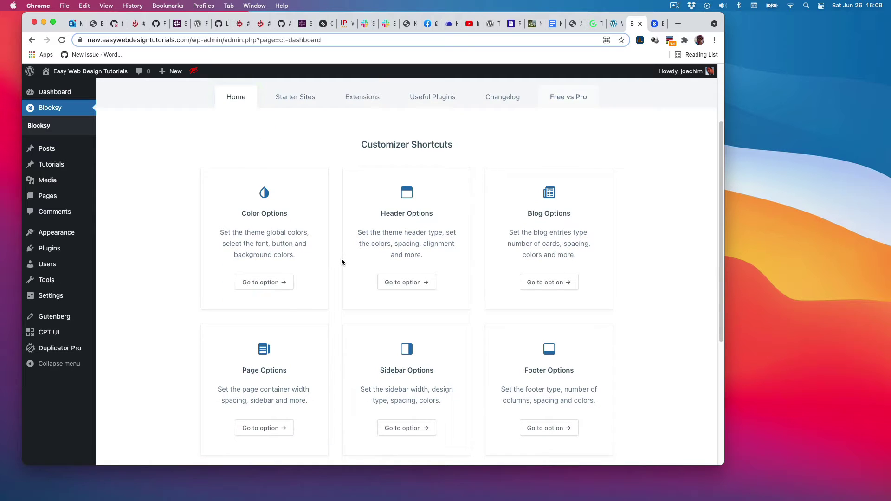
{"action": "scroll", "coordinate": [341, 262], "scroll_direction": "down", "scroll_amount": 4}
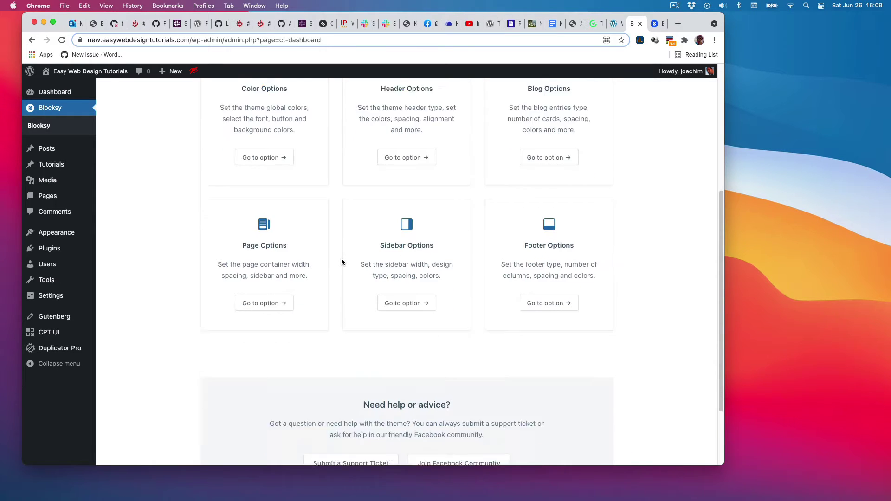
{"action": "scroll", "coordinate": [341, 261], "scroll_direction": "down", "scroll_amount": 1}
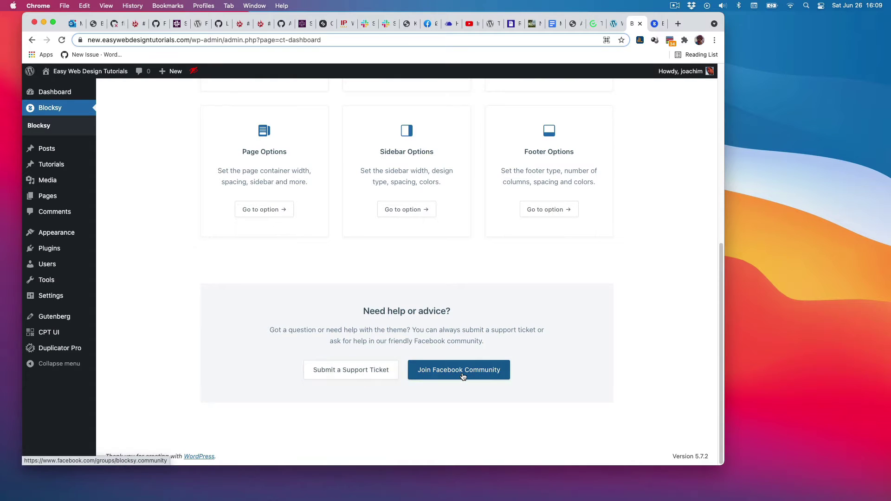
{"action": "scroll", "coordinate": [341, 292], "scroll_direction": "up", "scroll_amount": 10}
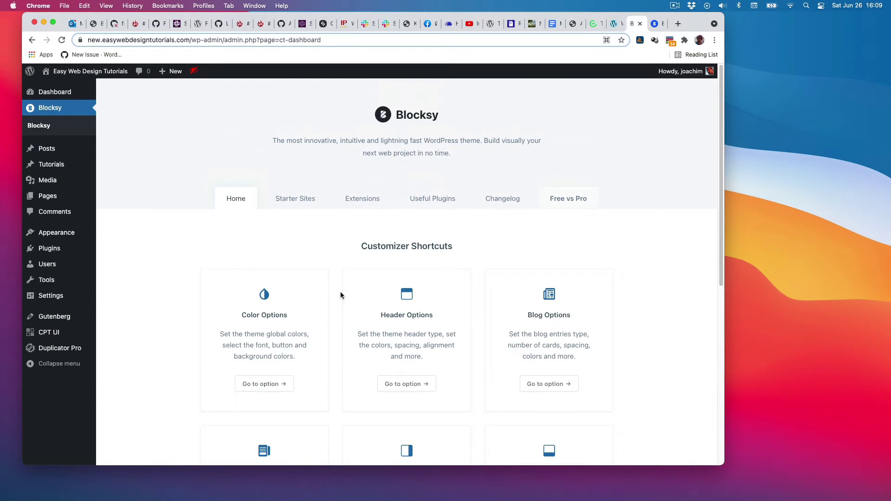
Browse the Starter Sites templates such as Persona, Yogi, Charity and Travel.
{"action": "left_click", "coordinate": [305, 201]}
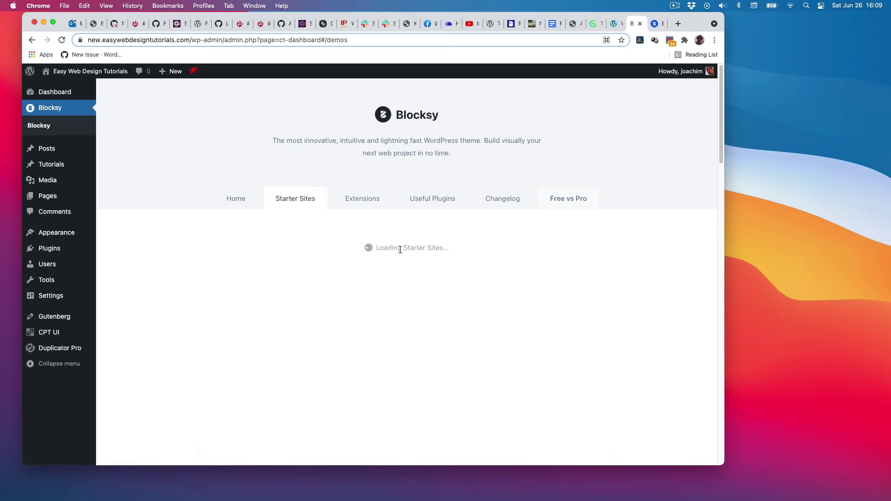
{"action": "scroll", "coordinate": [652, 272], "scroll_direction": "down", "scroll_amount": 5}
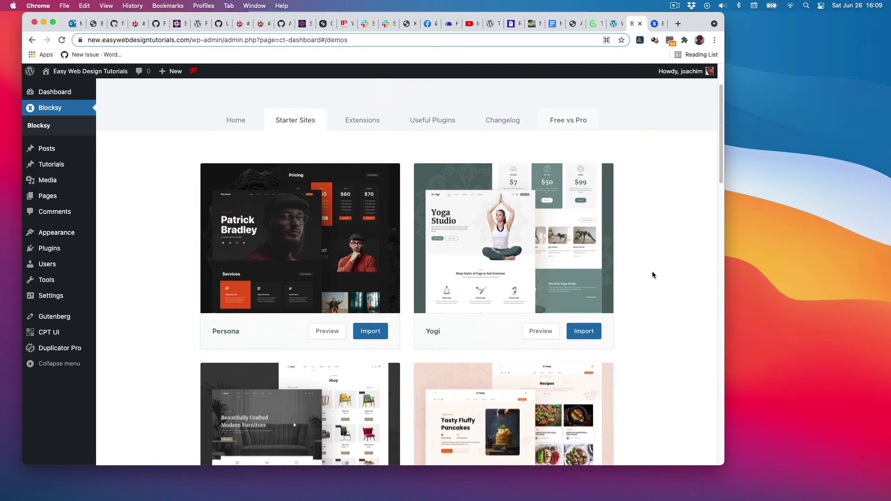
{"action": "scroll", "coordinate": [651, 275], "scroll_direction": "down", "scroll_amount": 15}
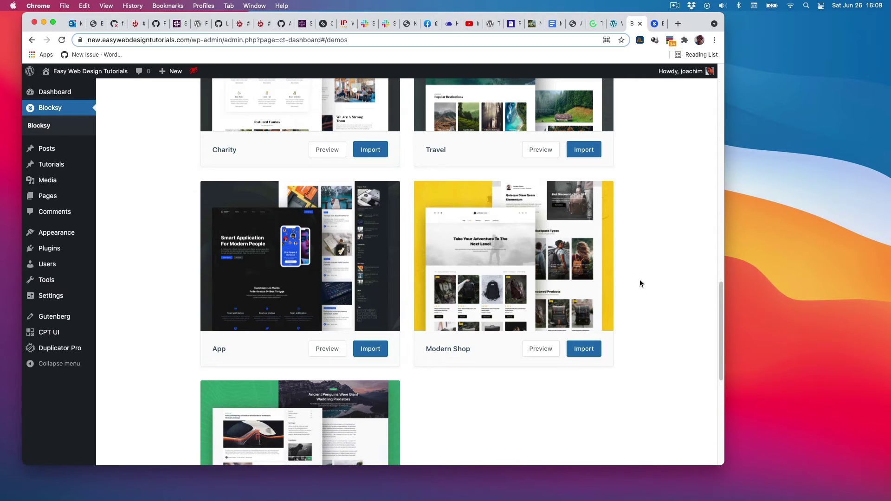
{"action": "scroll", "coordinate": [639, 279], "scroll_direction": "up", "scroll_amount": 20}
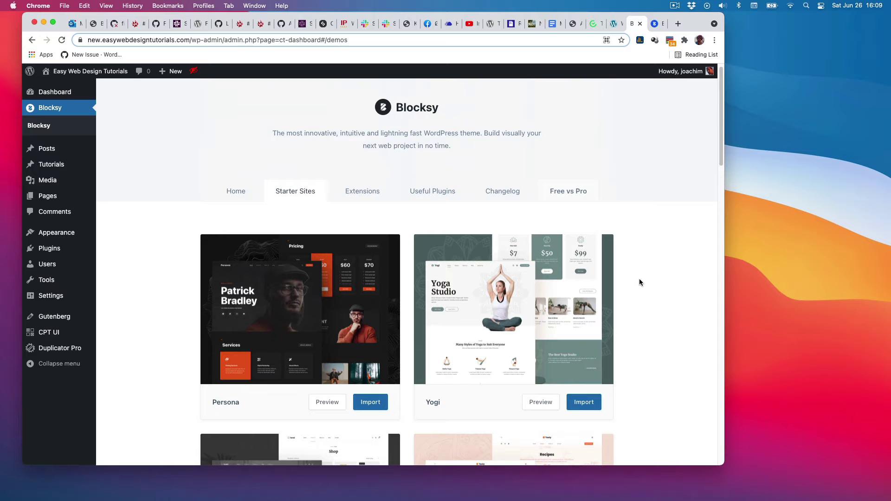
Activate the free Cookies Consent extension in the Blocksy Extensions tab.
{"action": "left_click", "coordinate": [359, 197]}
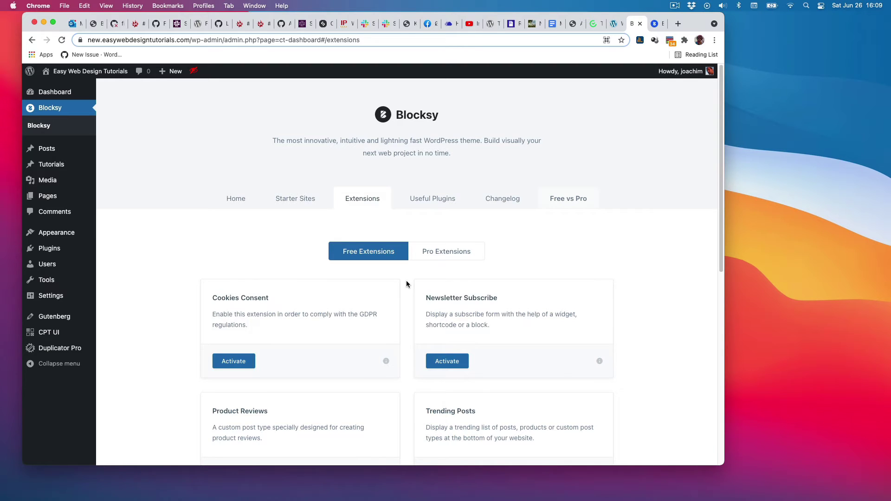
{"action": "scroll", "coordinate": [407, 284], "scroll_direction": "down", "scroll_amount": 3}
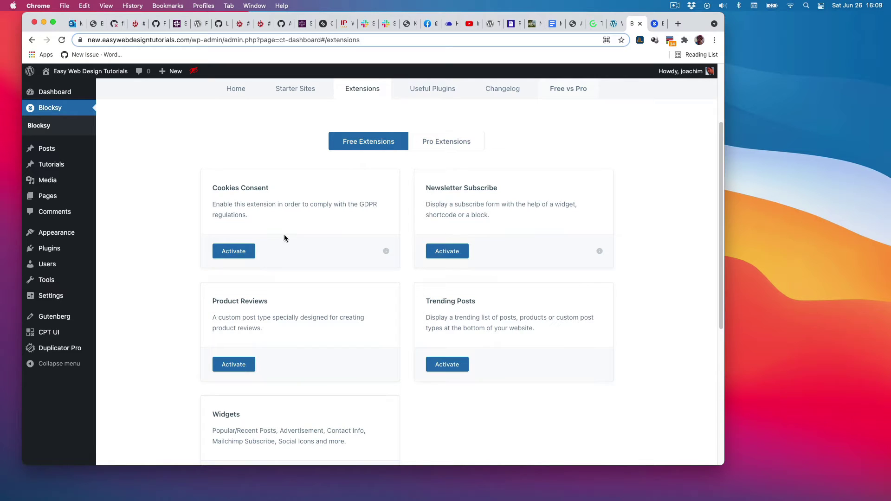
{"action": "left_click", "coordinate": [234, 251]}
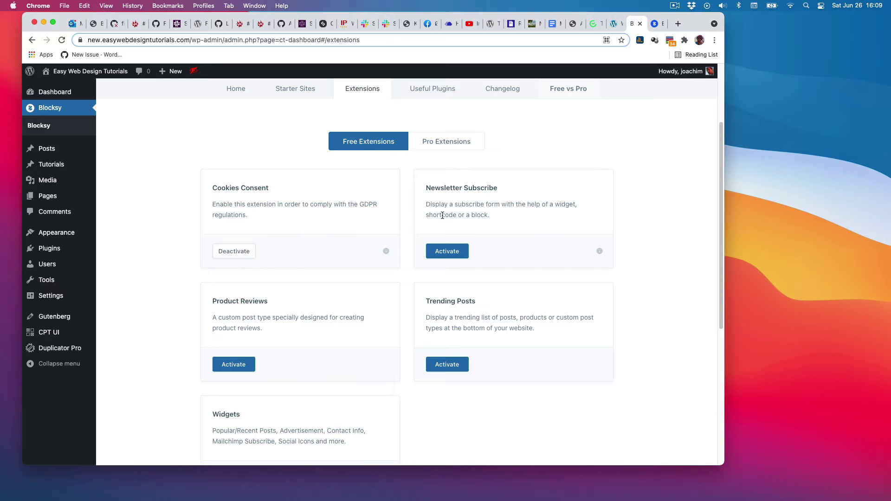
Try Newsletter Subscribe with Mailchimp, then close the API credentials form without activating.
{"action": "scroll", "coordinate": [406, 242], "scroll_direction": "down", "scroll_amount": 1}
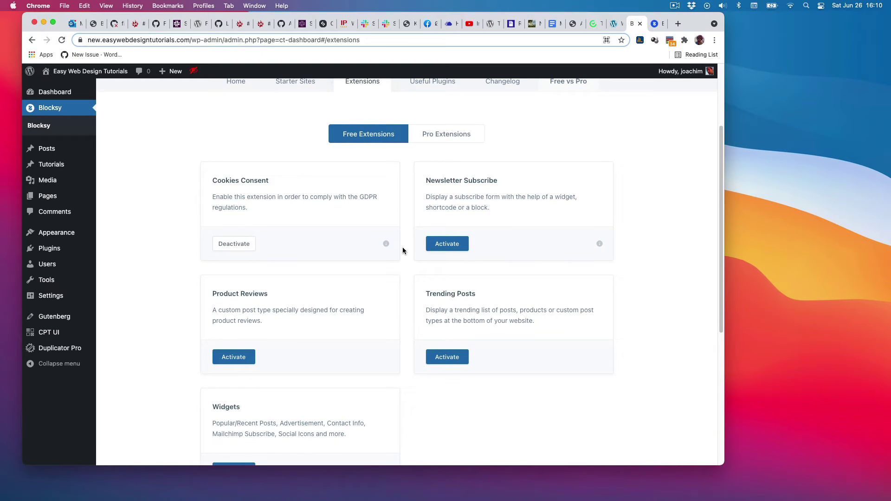
{"action": "left_click", "coordinate": [430, 249]}
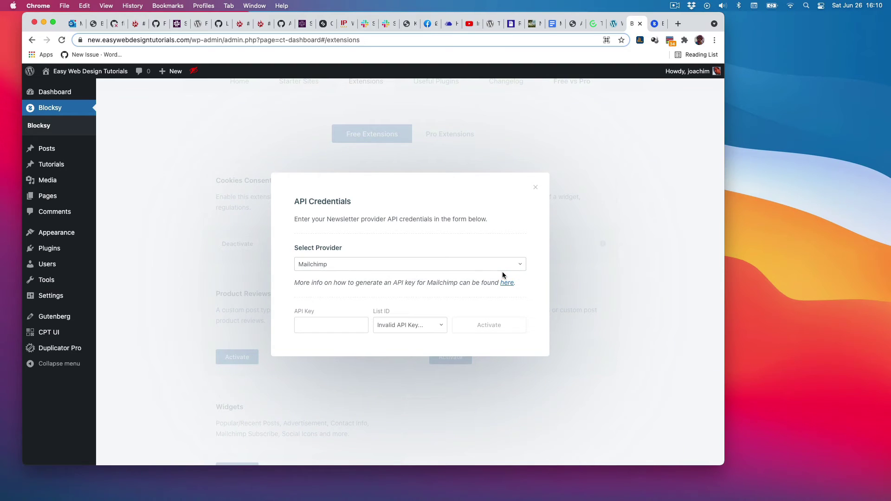
{"action": "left_click", "coordinate": [517, 264]}
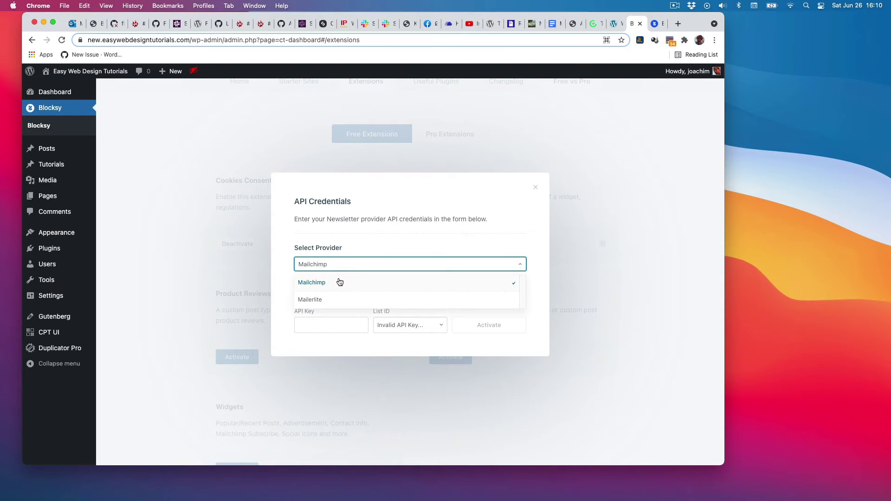
{"action": "left_click", "coordinate": [498, 240]}
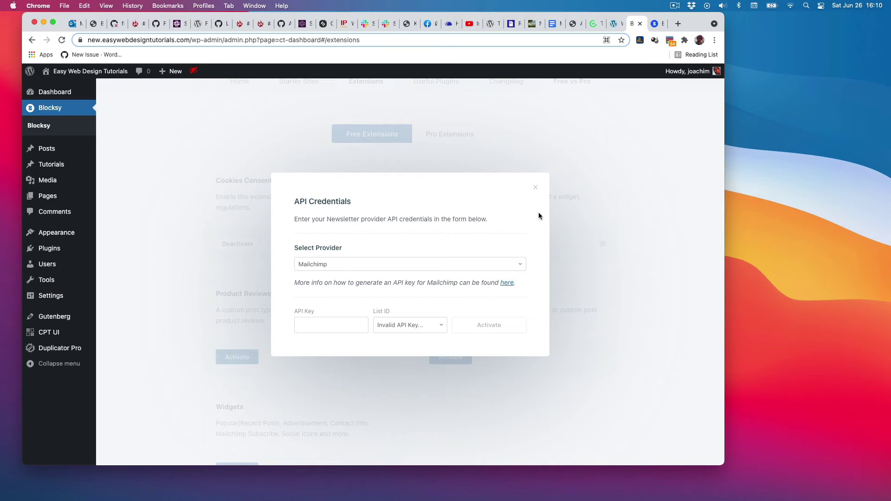
{"action": "left_click", "coordinate": [536, 189]}
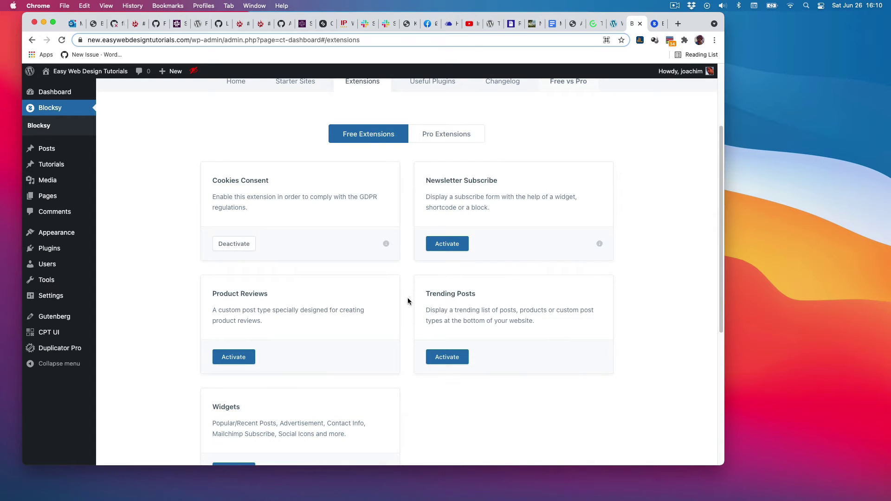
Activate the Trending Posts extension further down the Extensions list.
{"action": "scroll", "coordinate": [408, 301], "scroll_direction": "down", "scroll_amount": 1}
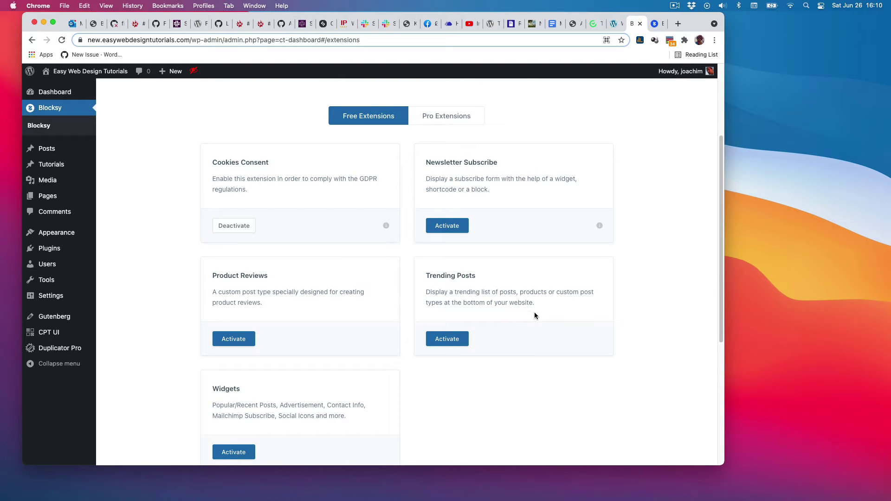
{"action": "scroll", "coordinate": [538, 318], "scroll_direction": "down", "scroll_amount": 3}
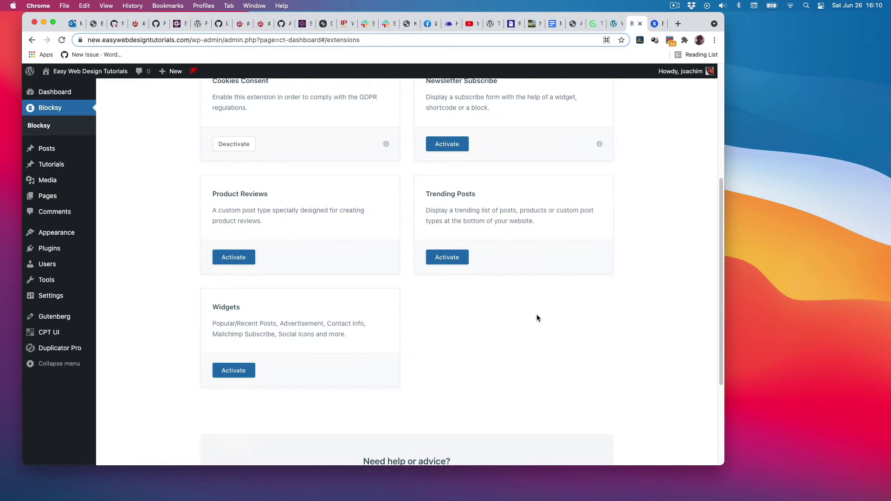
{"action": "left_click", "coordinate": [447, 258]}
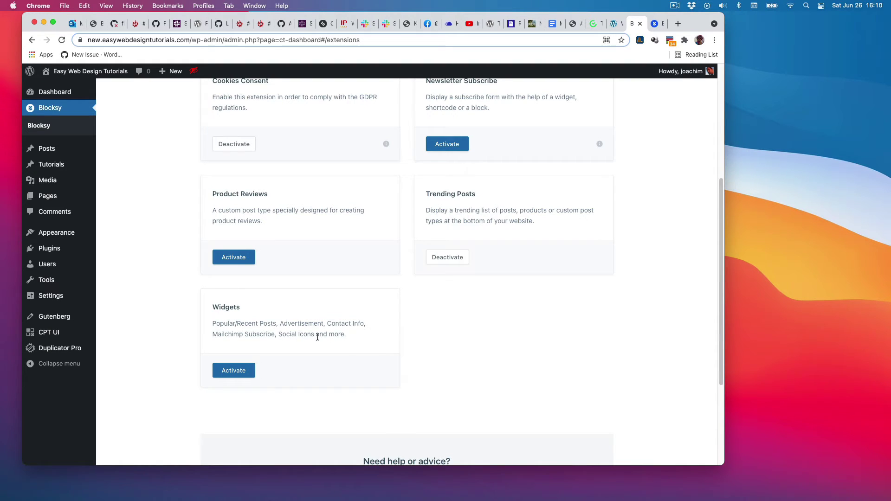
{"action": "scroll", "coordinate": [418, 334], "scroll_direction": "up", "scroll_amount": 1}
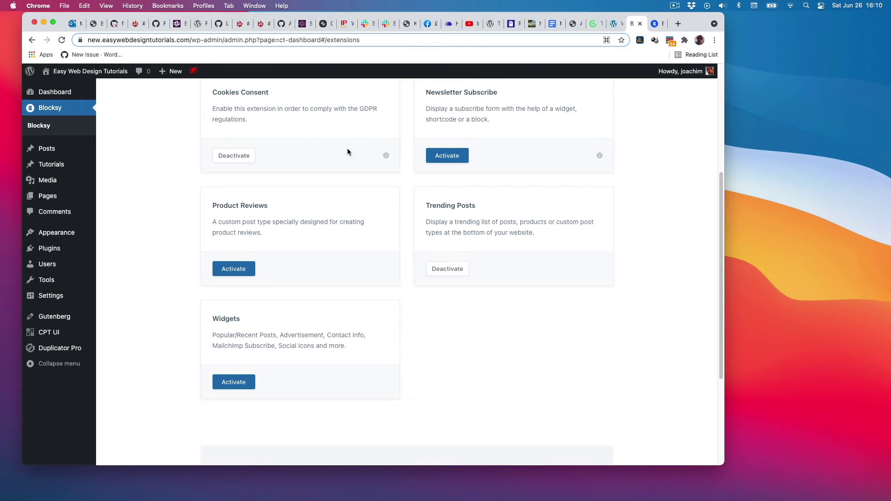
{"action": "scroll", "coordinate": [409, 277], "scroll_direction": "up", "scroll_amount": 3}
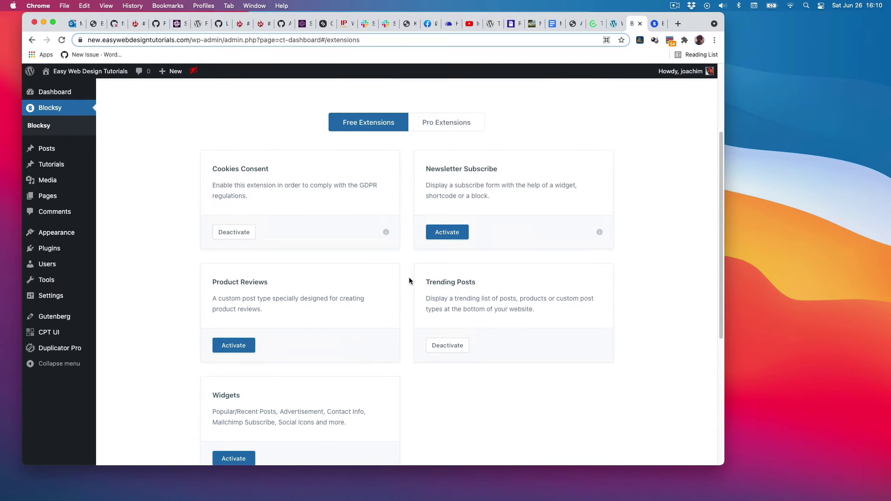
{"action": "left_click", "coordinate": [386, 233]}
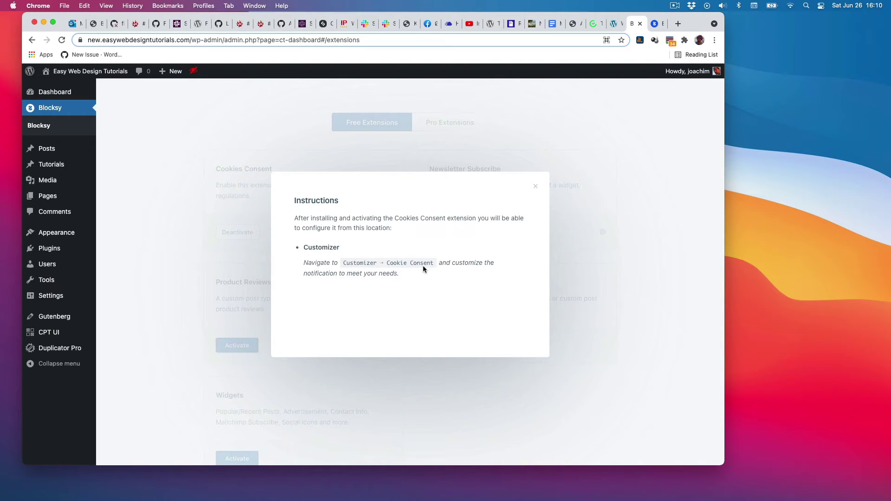
{"action": "left_click", "coordinate": [536, 188]}
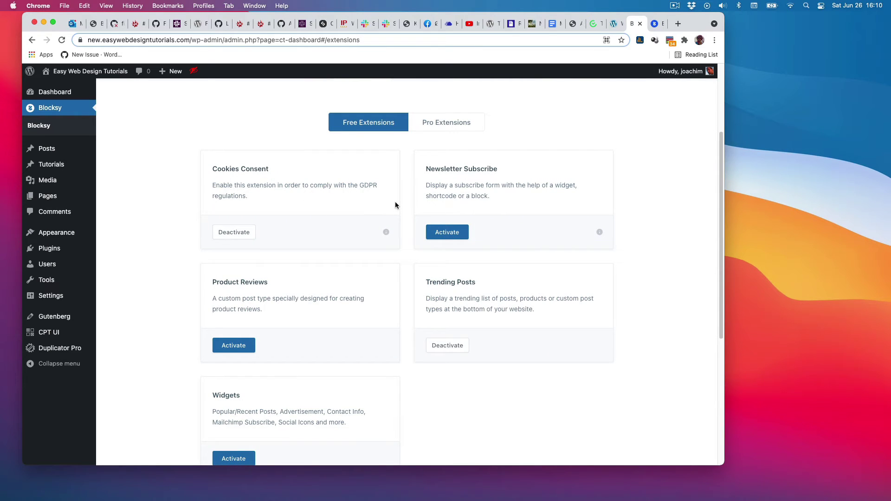
{"action": "scroll", "coordinate": [410, 285], "scroll_direction": "down", "scroll_amount": 1}
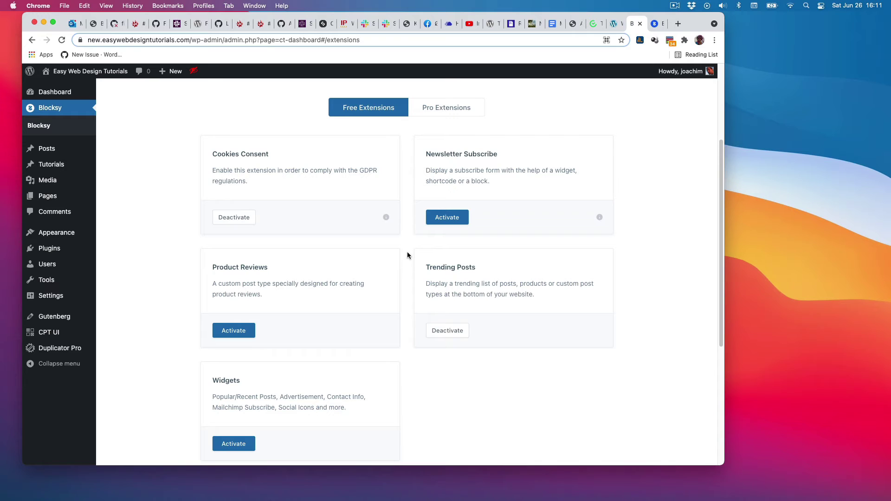
{"action": "scroll", "coordinate": [408, 255], "scroll_direction": "up", "scroll_amount": 5}
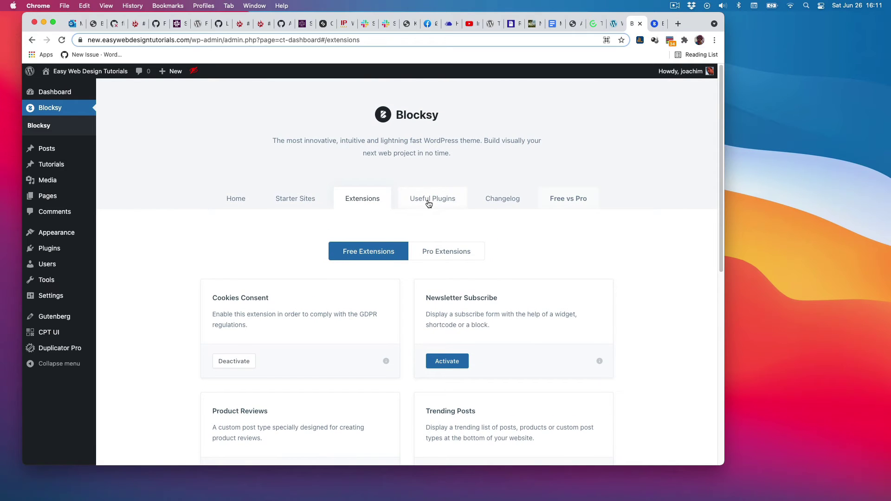
Install Stackable – Gutenberg Blocks from Blocksy's Useful Plugins tab.
{"action": "left_click", "coordinate": [429, 201]}
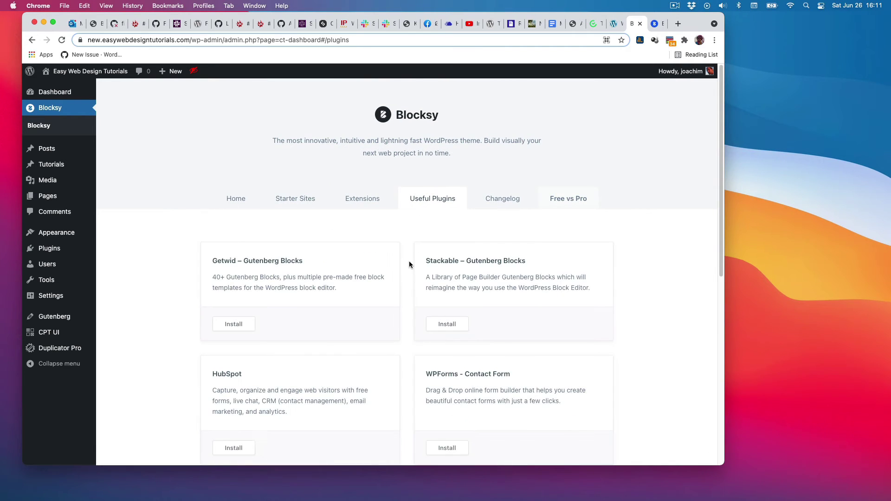
{"action": "scroll", "coordinate": [410, 265], "scroll_direction": "down", "scroll_amount": 3}
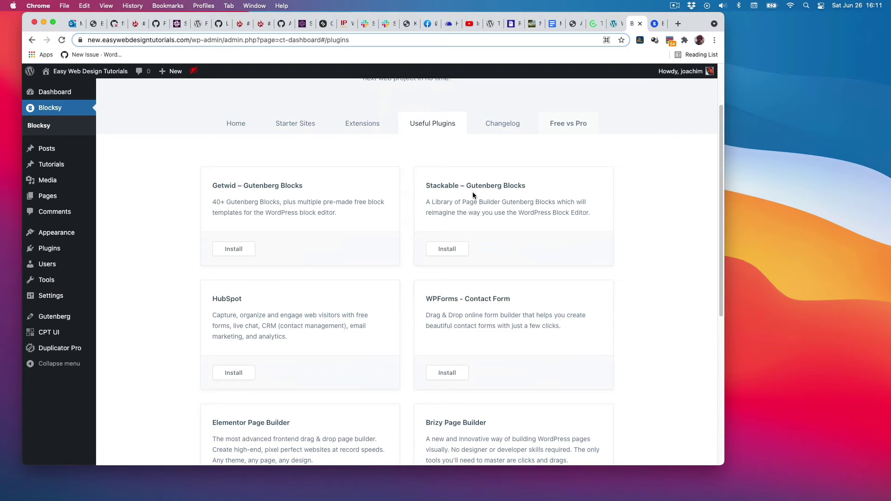
{"action": "left_click", "coordinate": [447, 249]}
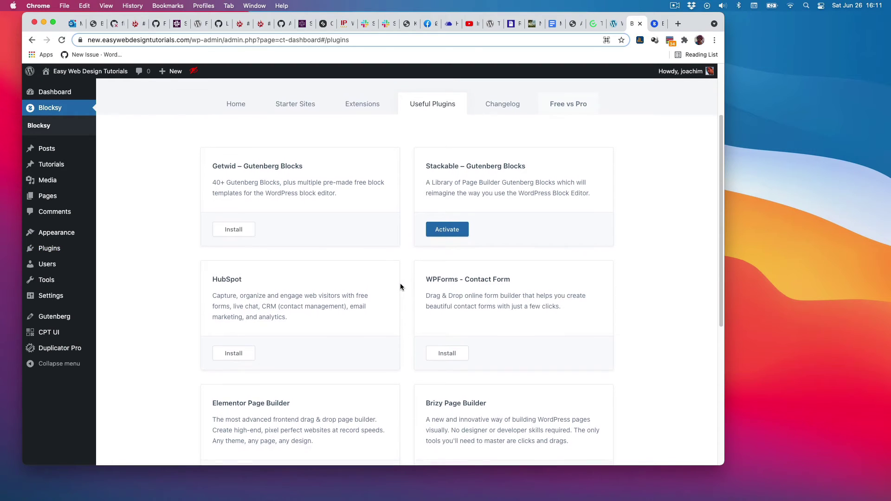
{"action": "scroll", "coordinate": [401, 286], "scroll_direction": "down", "scroll_amount": 5}
{"action": "scroll", "coordinate": [401, 288], "scroll_direction": "down", "scroll_amount": 1}
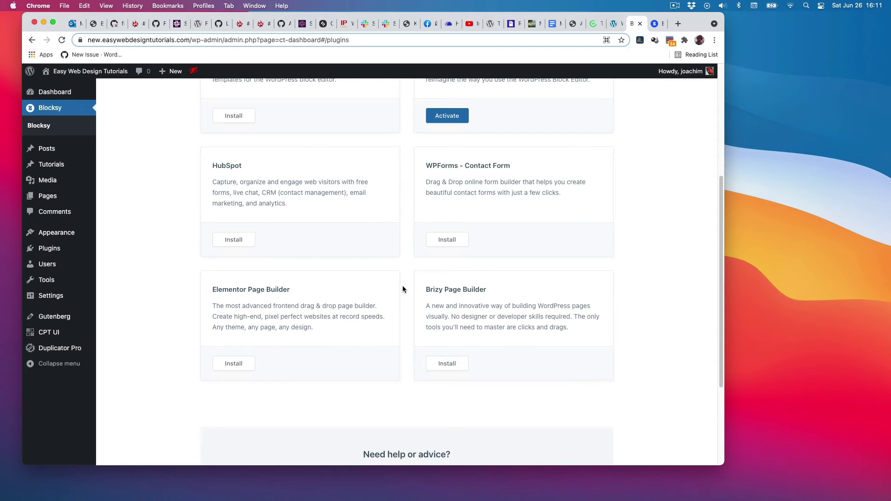
{"action": "scroll", "coordinate": [403, 289], "scroll_direction": "up", "scroll_amount": 9}
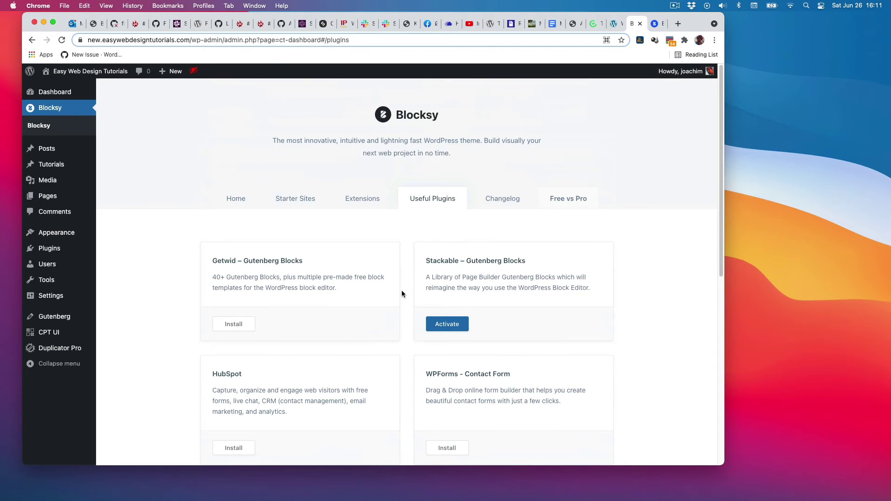
Review the Blocksy theme changelog.
{"action": "left_click", "coordinate": [504, 200]}
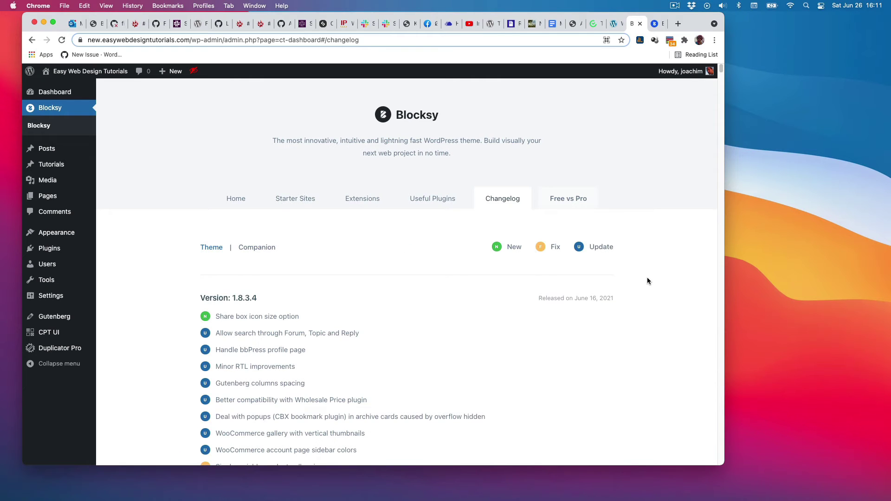
{"action": "scroll", "coordinate": [648, 281], "scroll_direction": "down", "scroll_amount": 6}
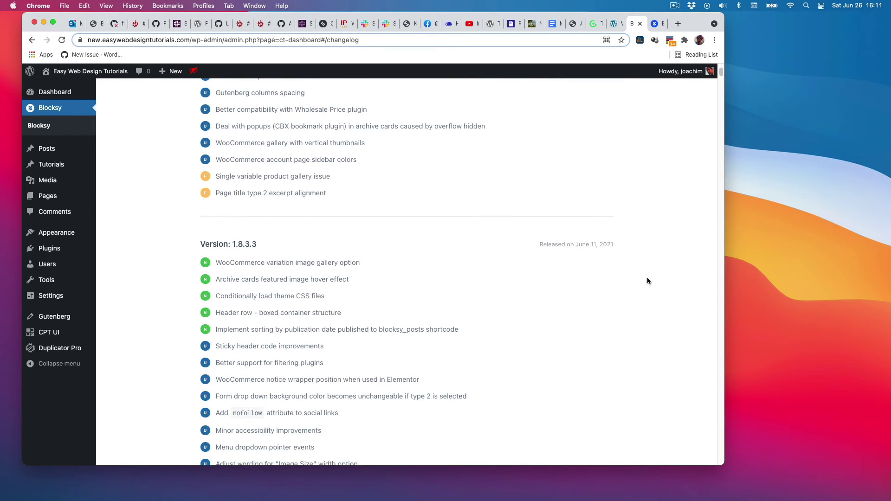
{"action": "scroll", "coordinate": [648, 278], "scroll_direction": "up", "scroll_amount": 6}
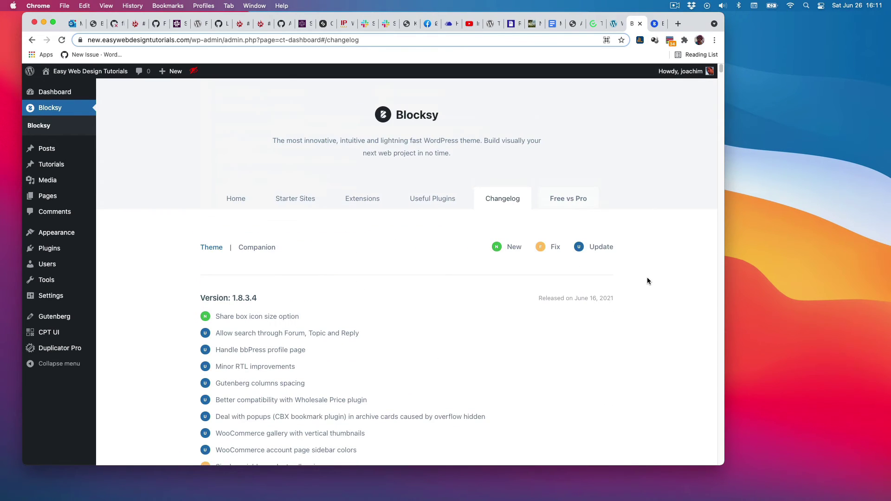
Go through the Free vs Pro table comparing general, header, footer and WooCommerce features.
{"action": "left_click", "coordinate": [567, 206]}
{"action": "scroll", "coordinate": [634, 262], "scroll_direction": "down", "scroll_amount": 4}
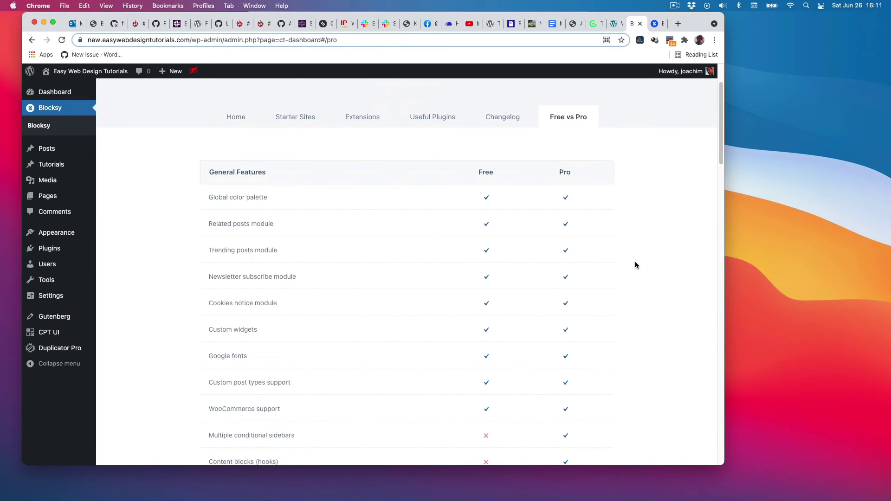
{"action": "scroll", "coordinate": [636, 264], "scroll_direction": "down", "scroll_amount": 3}
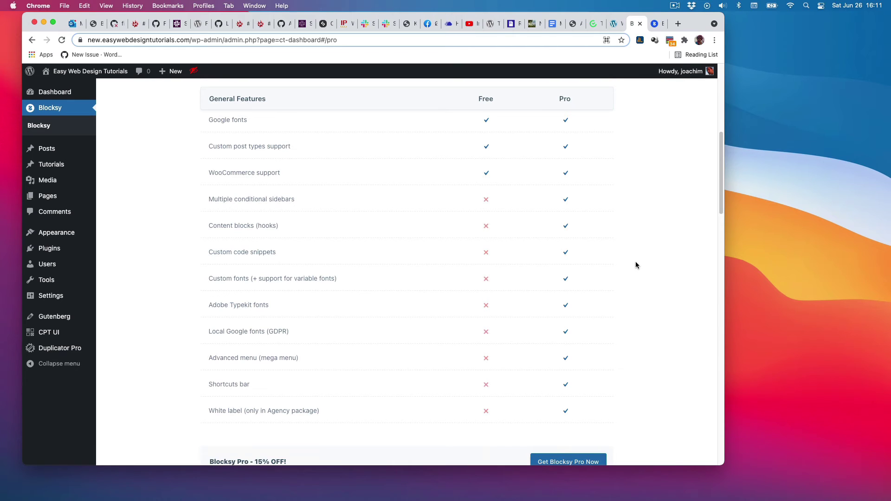
{"action": "scroll", "coordinate": [636, 264], "scroll_direction": "down", "scroll_amount": 3}
{"action": "scroll", "coordinate": [636, 265], "scroll_direction": "down", "scroll_amount": 7}
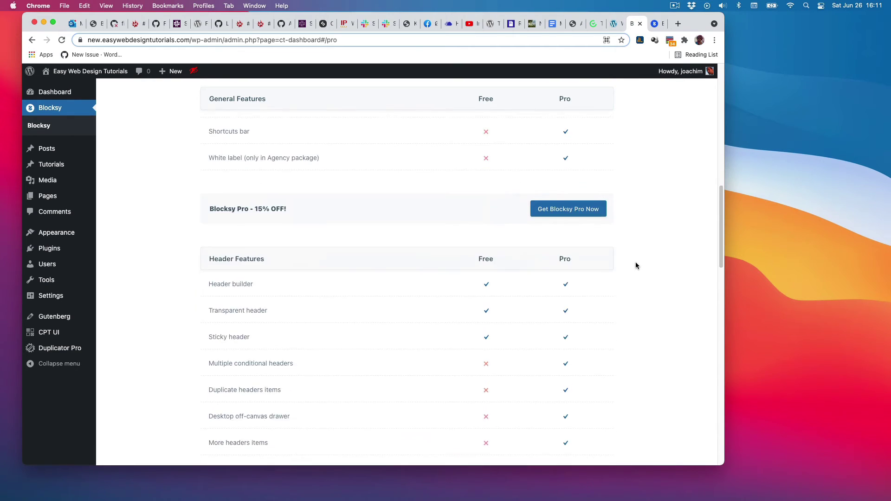
{"action": "scroll", "coordinate": [636, 266], "scroll_direction": "down", "scroll_amount": 6}
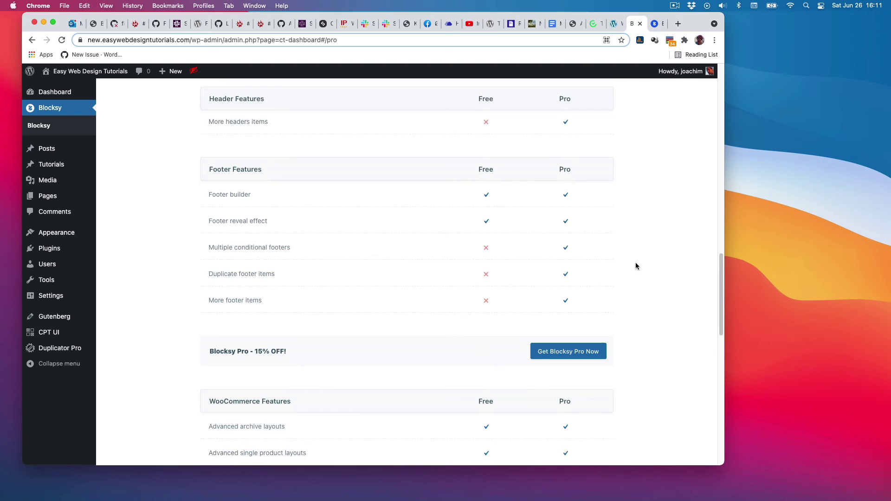
{"action": "scroll", "coordinate": [637, 265], "scroll_direction": "up", "scroll_amount": 20}
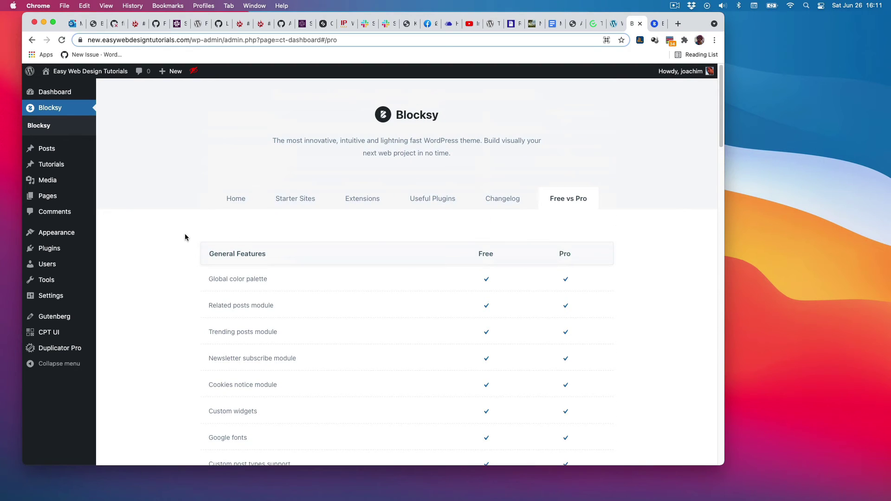
Open the Customizer's Menus panel under Core and start a new menu.
{"action": "mouse_move", "coordinate": [83, 236]}
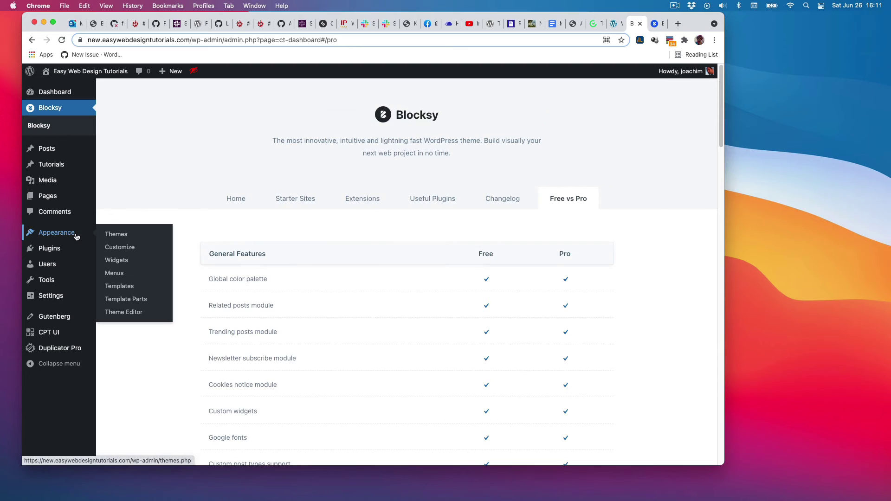
{"action": "left_click", "coordinate": [140, 249]}
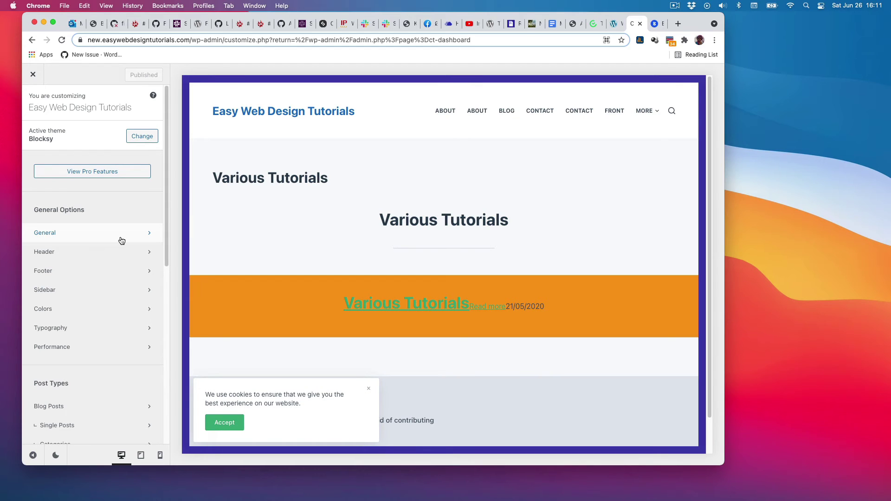
{"action": "scroll", "coordinate": [122, 240], "scroll_direction": "down", "scroll_amount": 6}
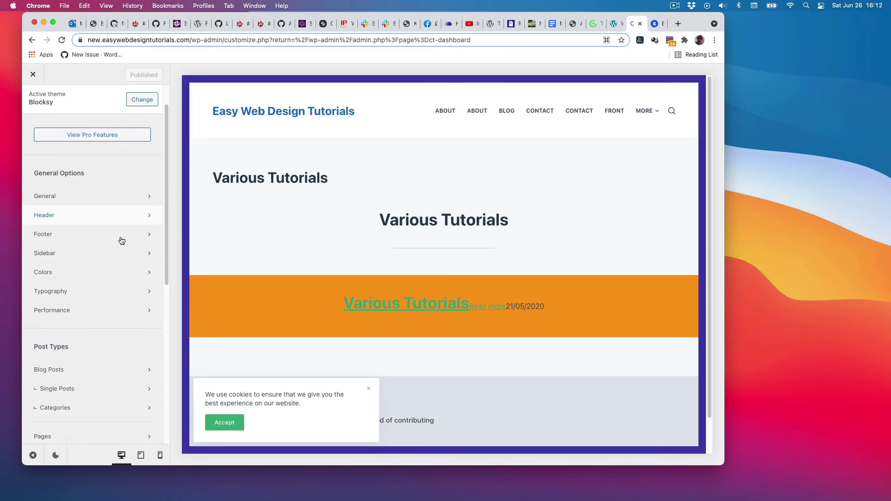
{"action": "scroll", "coordinate": [122, 240], "scroll_direction": "down", "scroll_amount": 10}
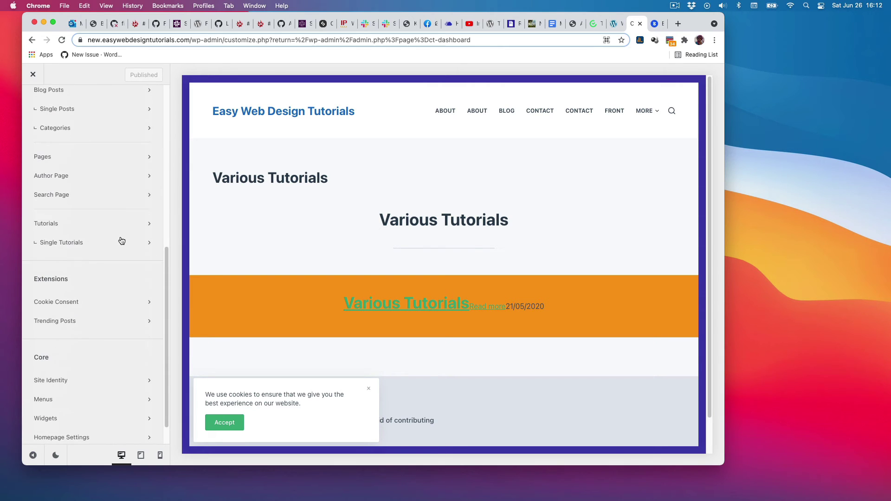
{"action": "left_click", "coordinate": [84, 370]}
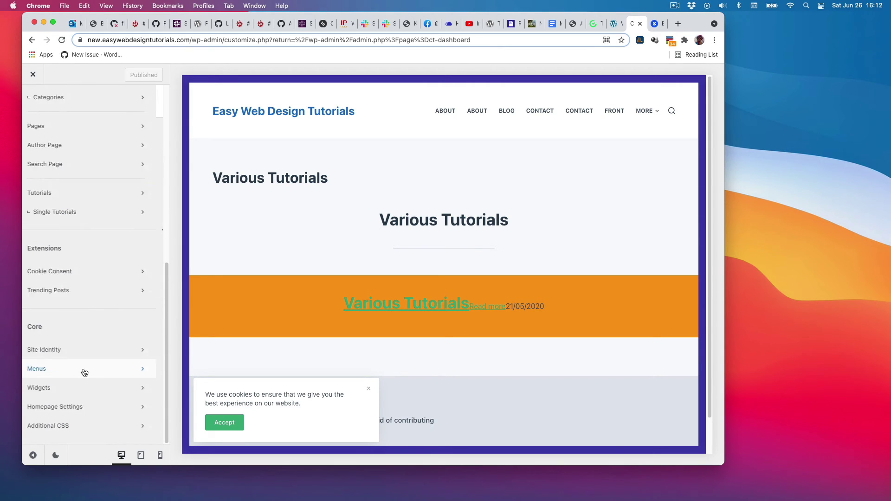
{"action": "left_click", "coordinate": [133, 194]}
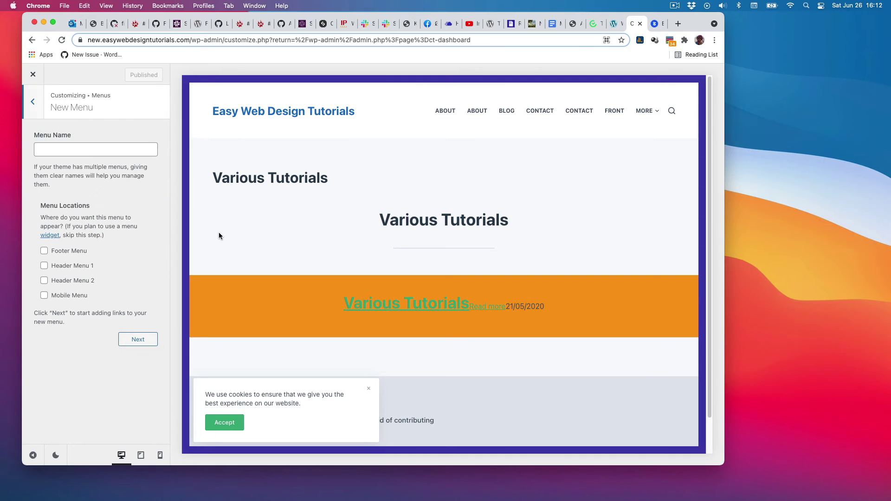
Name the new menu 'Primary', assign it to Header Menu 1, and create it.
{"action": "left_click", "coordinate": [80, 154]}
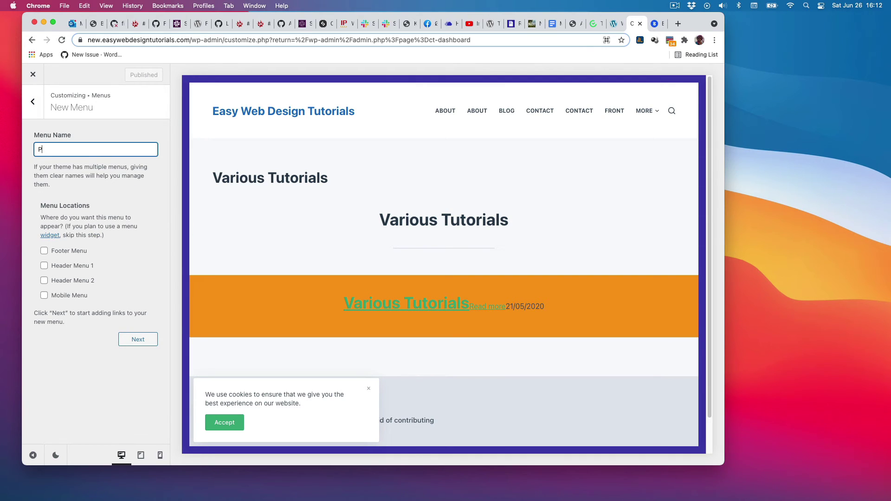
{"action": "type", "text": "Primary"}
{"action": "left_click", "coordinate": [44, 267]}
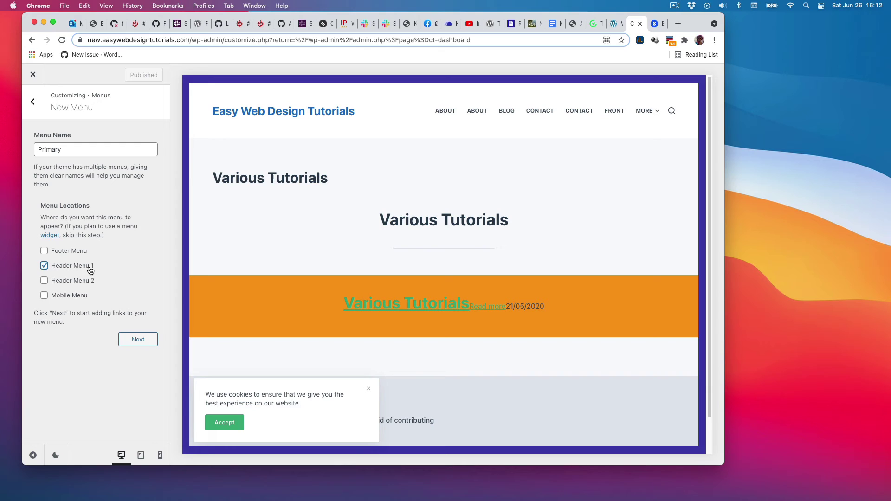
{"action": "left_click", "coordinate": [151, 337]}
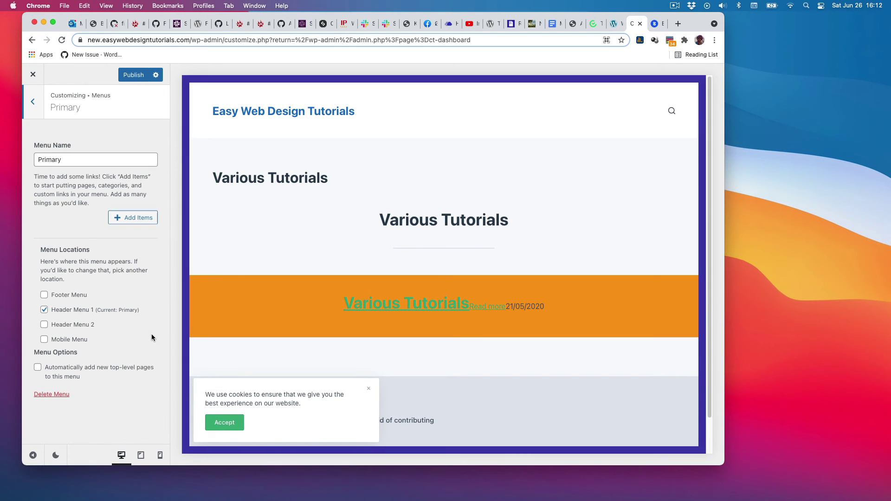
Clear the page search and add the Front and Blog pages to the Primary menu.
{"action": "left_click", "coordinate": [132, 222]}
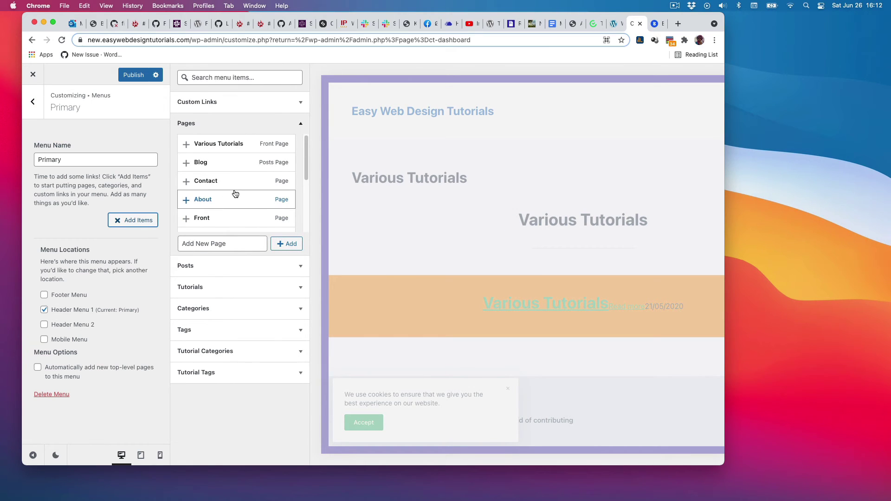
{"action": "left_click", "coordinate": [224, 78]}
{"action": "type", "text": "hom"}
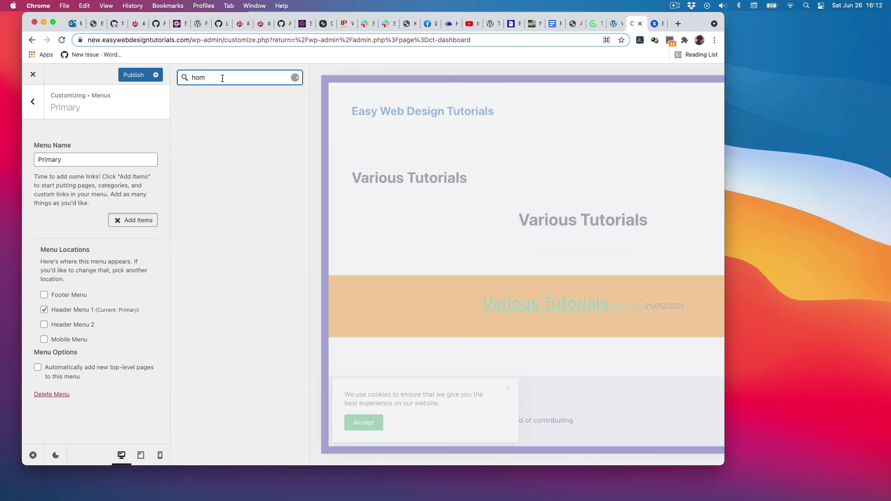
{"action": "left_click_drag", "start_coordinate": [207, 78], "coordinate": [182, 79]}
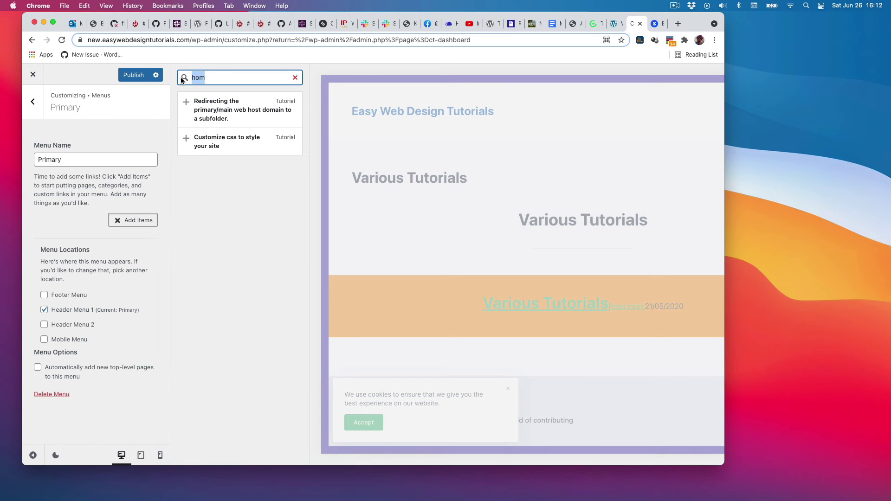
{"action": "key", "text": "BackSpace"}
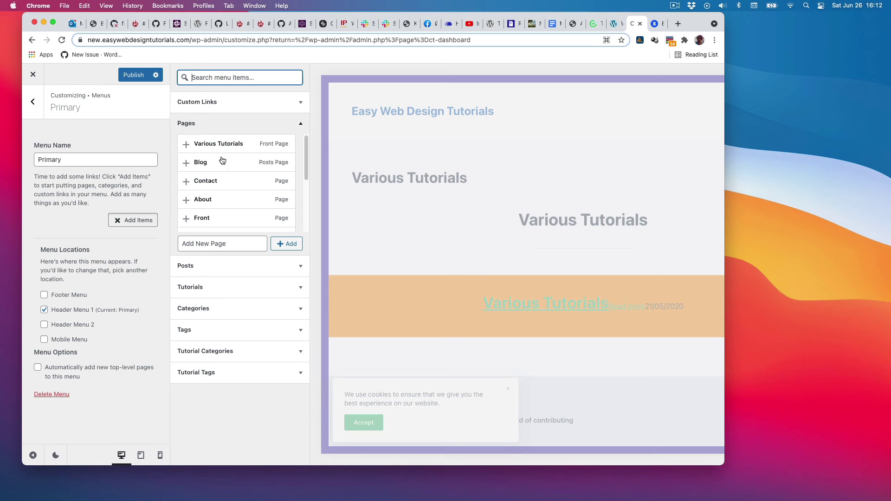
{"action": "scroll", "coordinate": [229, 173], "scroll_direction": "down", "scroll_amount": 1}
{"action": "left_click", "coordinate": [213, 197]}
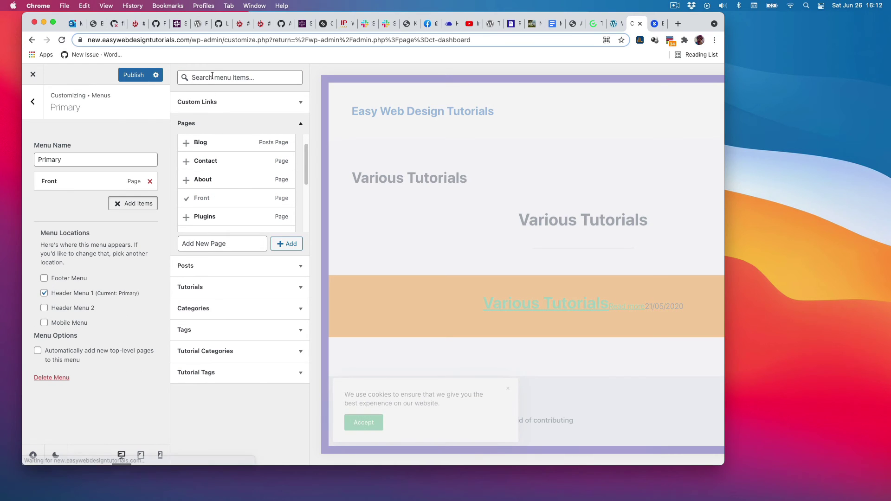
{"action": "left_click", "coordinate": [217, 142]}
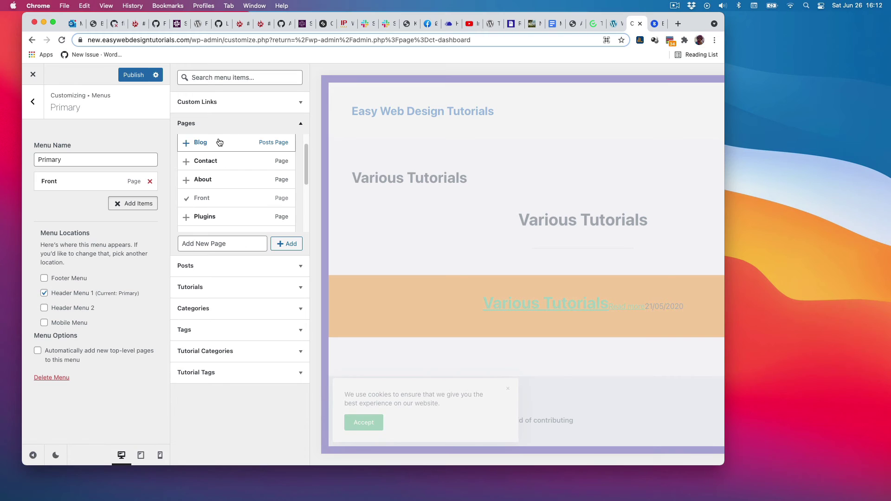
Add About, Contact and Tutorials Page, then place Tutorials Page between Blog and About.
{"action": "left_click", "coordinate": [228, 180]}
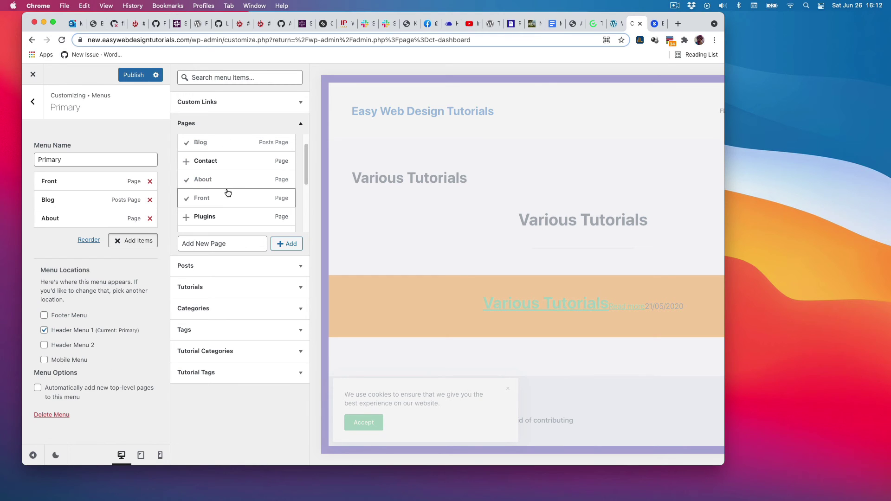
{"action": "scroll", "coordinate": [229, 194], "scroll_direction": "down", "scroll_amount": 2}
{"action": "scroll", "coordinate": [229, 194], "scroll_direction": "down", "scroll_amount": 4}
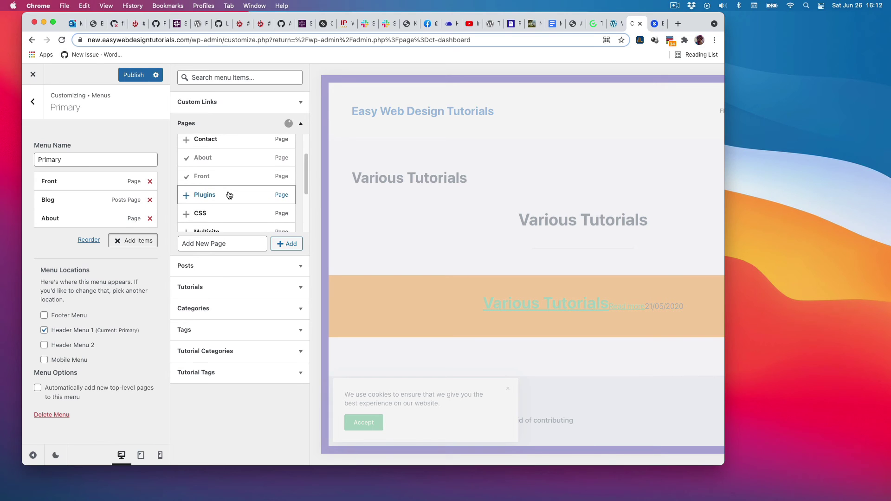
{"action": "scroll", "coordinate": [229, 194], "scroll_direction": "down", "scroll_amount": 1}
{"action": "left_click", "coordinate": [229, 209]}
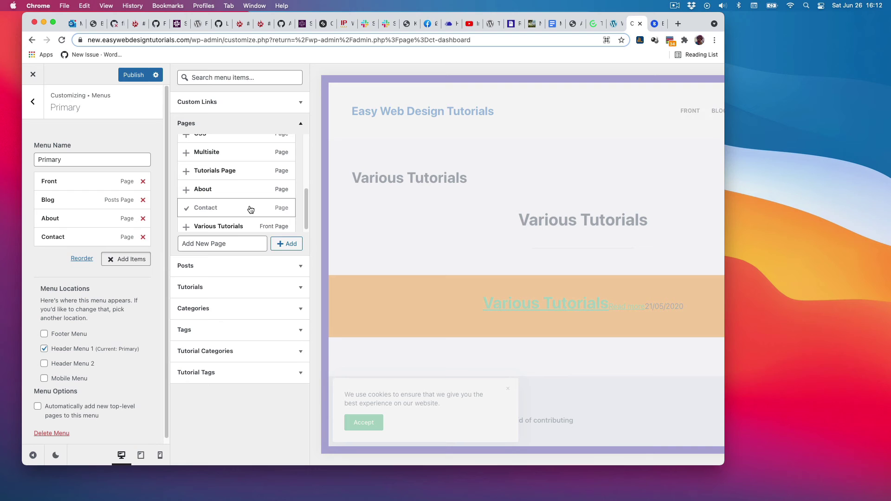
{"action": "left_click", "coordinate": [241, 173]}
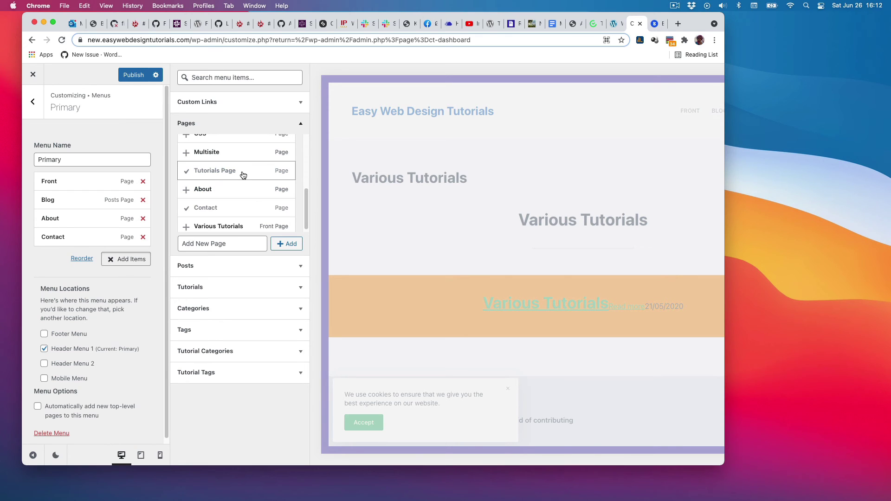
{"action": "left_click_drag", "start_coordinate": [88, 255], "coordinate": [124, 225]}
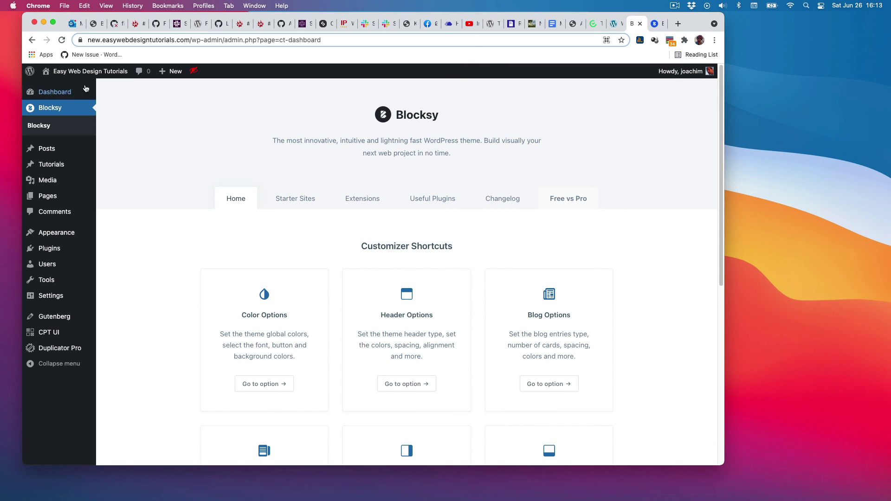
Visit the live site from the admin bar and accept its cookie notice.
{"action": "mouse_move", "coordinate": [73, 74]}
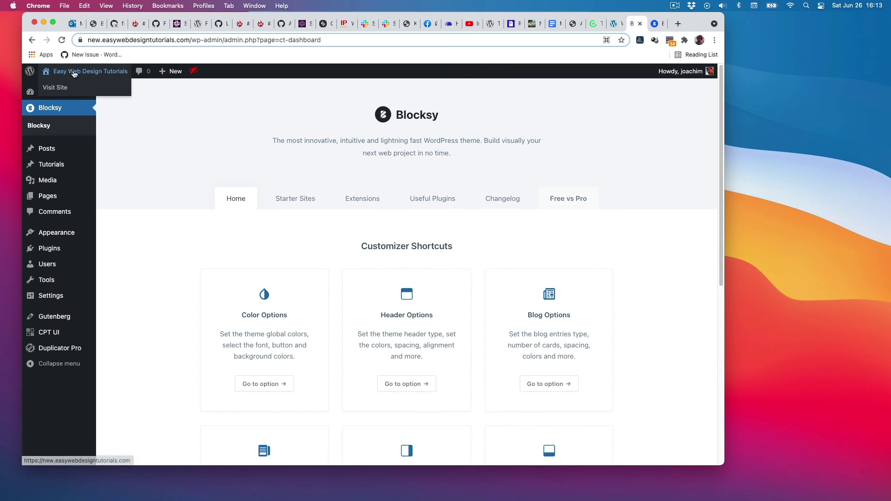
{"action": "left_click", "coordinate": [54, 87]}
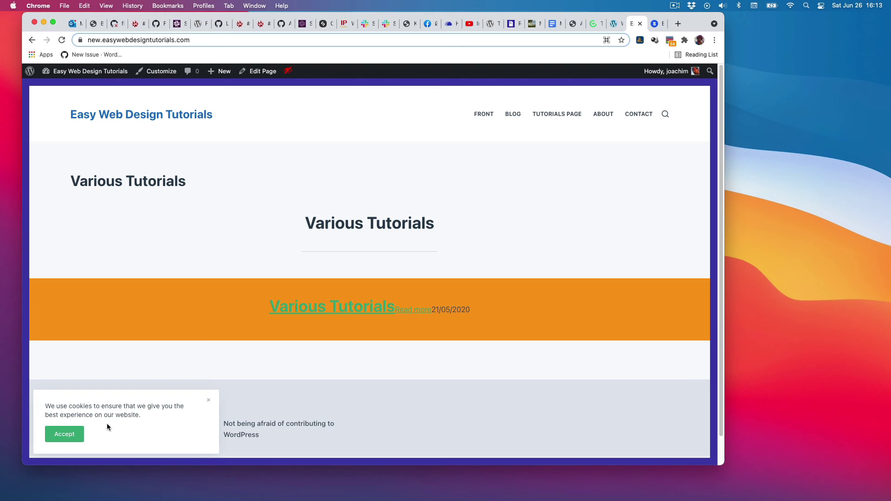
{"action": "left_click", "coordinate": [65, 434]}
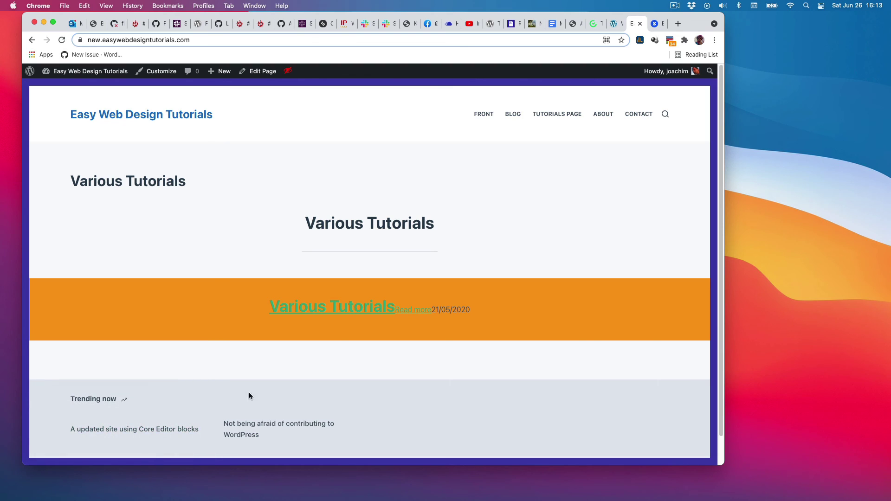
{"action": "scroll", "coordinate": [406, 394], "scroll_direction": "down", "scroll_amount": 2}
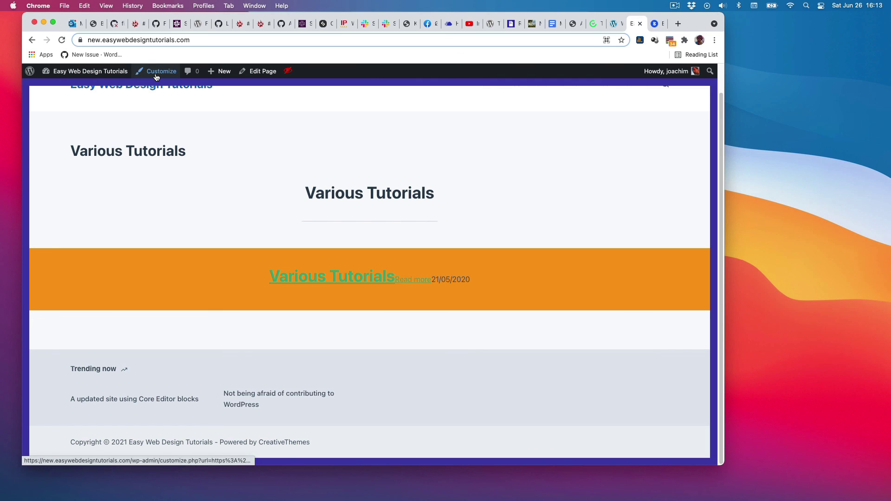
{"action": "scroll", "coordinate": [464, 333], "scroll_direction": "up", "scroll_amount": 2}
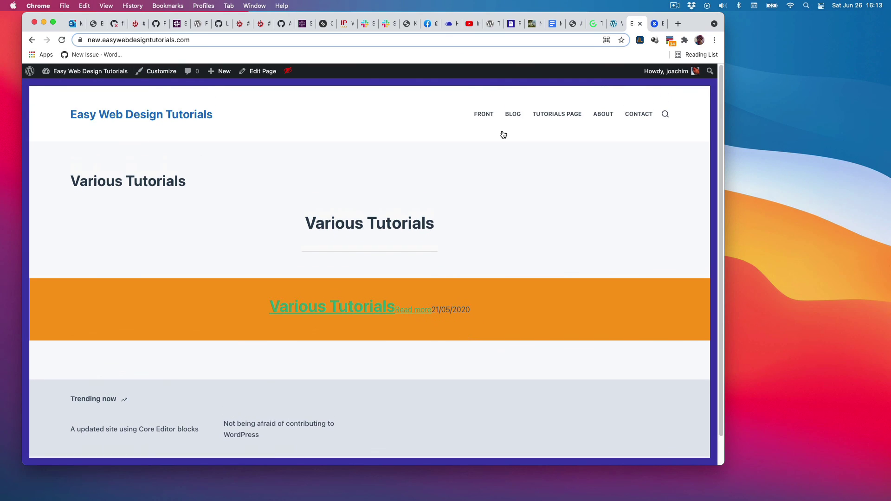
Open Blog, Tutorials Page, About and Contact from the header menu, then return to the Dashboard.
{"action": "left_click", "coordinate": [513, 114]}
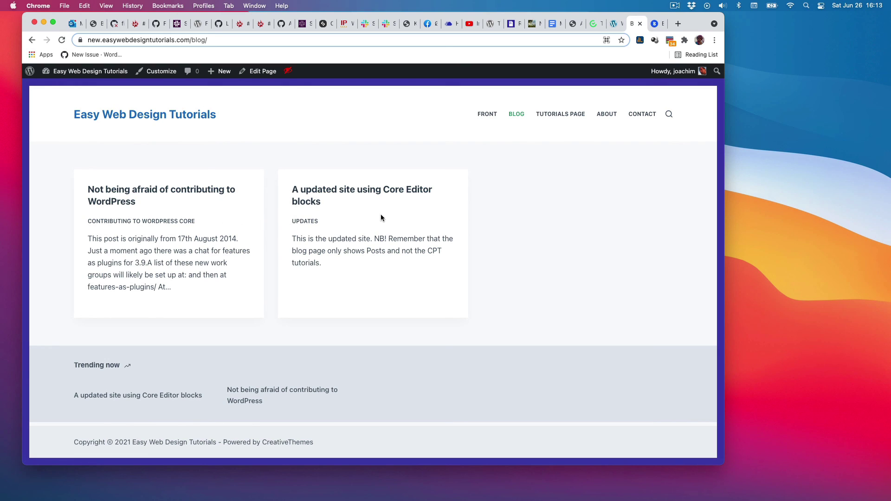
{"action": "left_click", "coordinate": [566, 115]}
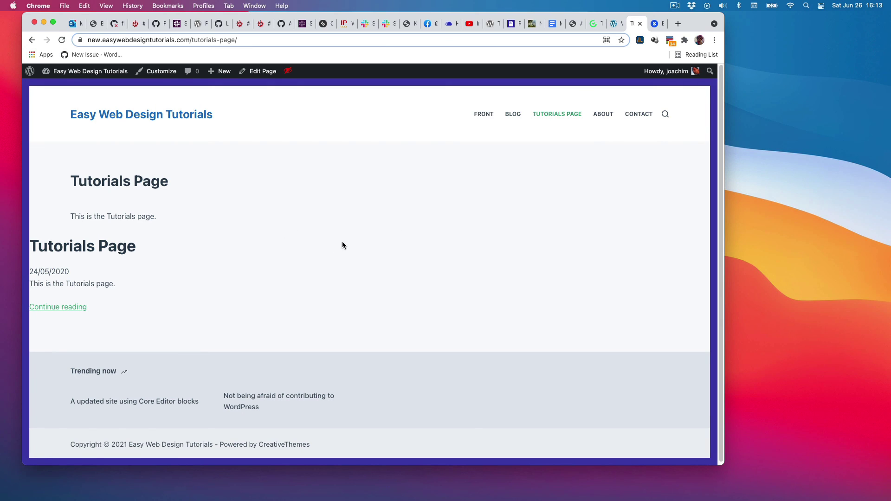
{"action": "left_click", "coordinate": [603, 114]}
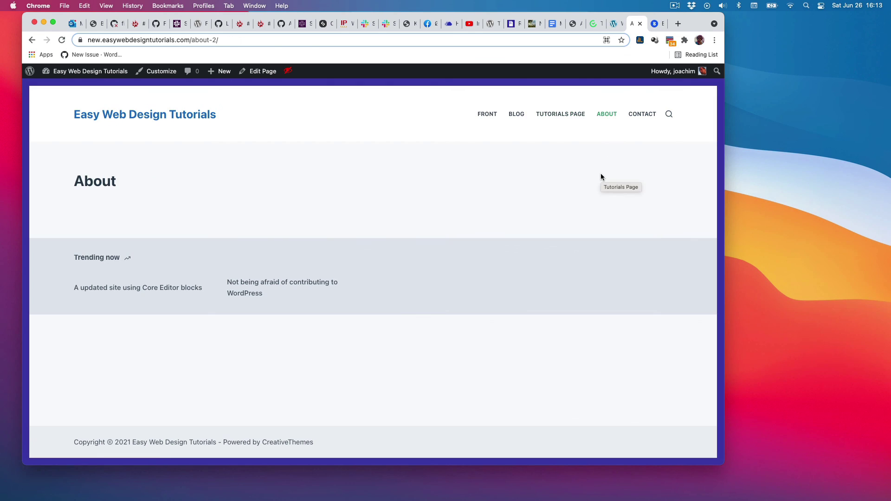
{"action": "left_click", "coordinate": [641, 115]}
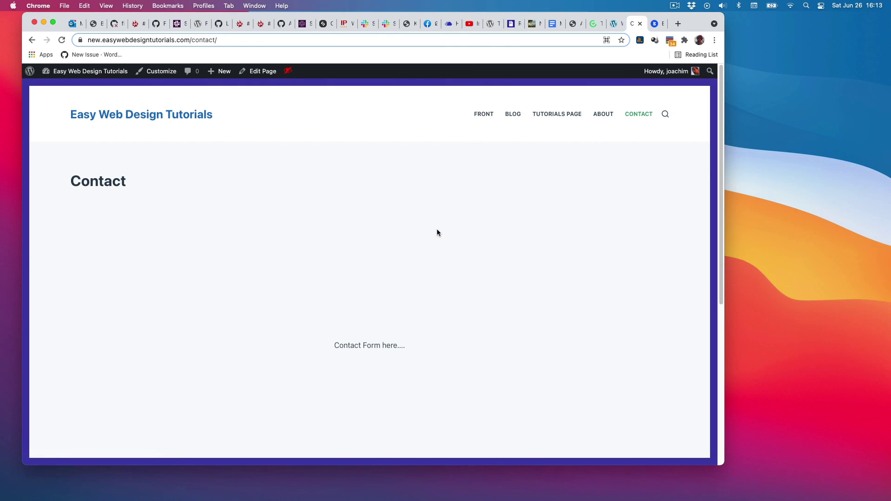
{"action": "scroll", "coordinate": [437, 230], "scroll_direction": "down", "scroll_amount": 1}
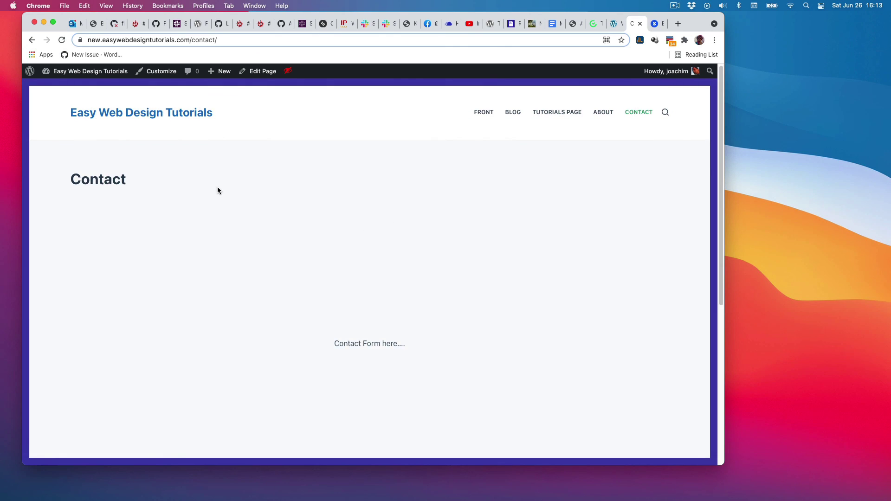
{"action": "mouse_move", "coordinate": [61, 71]}
{"action": "left_click", "coordinate": [57, 88]}
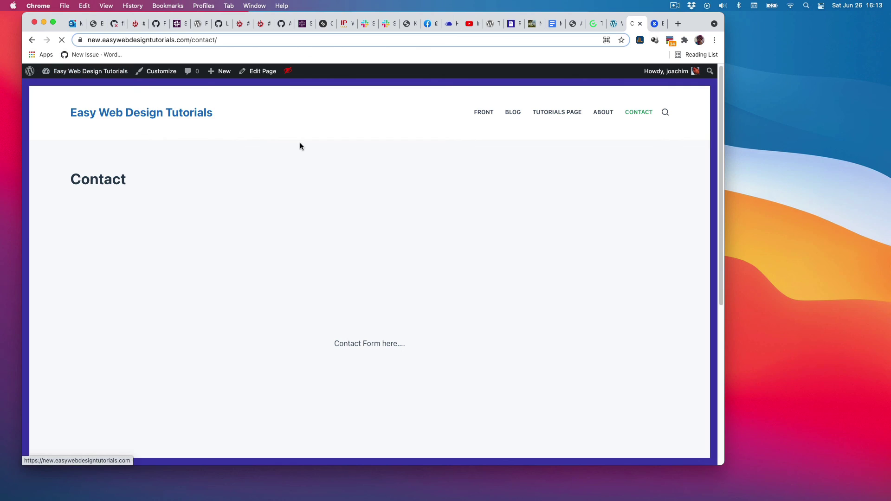